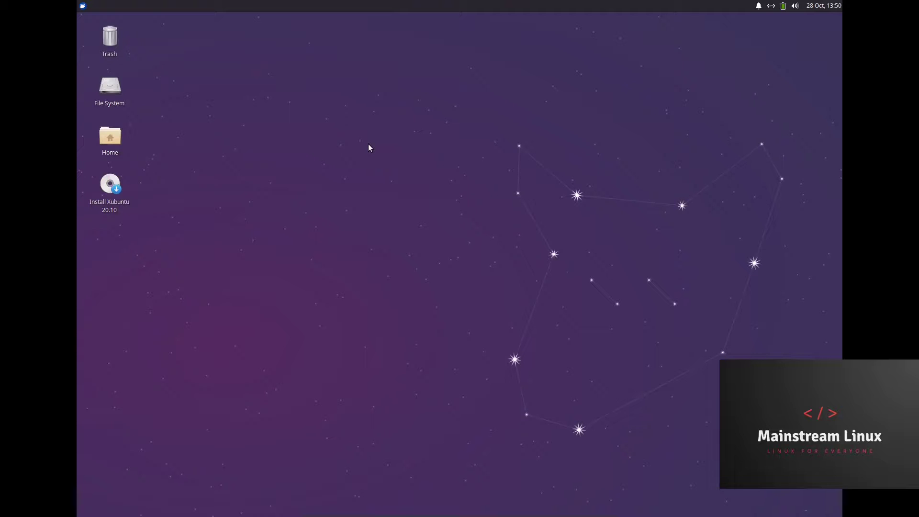
Check the desktop context menu, then open the Whisker menu listing Favorites like Web Browser and Terminal
right_click(419, 215)
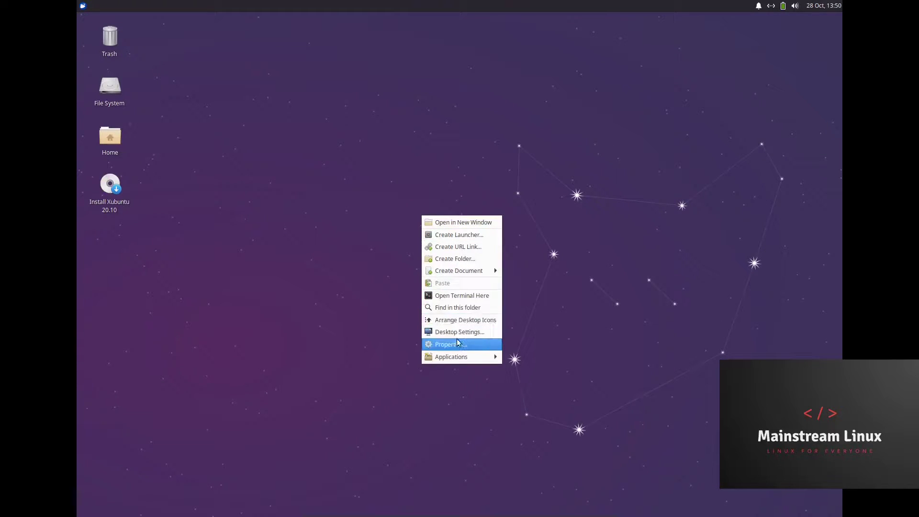
mouse_move(457, 361)
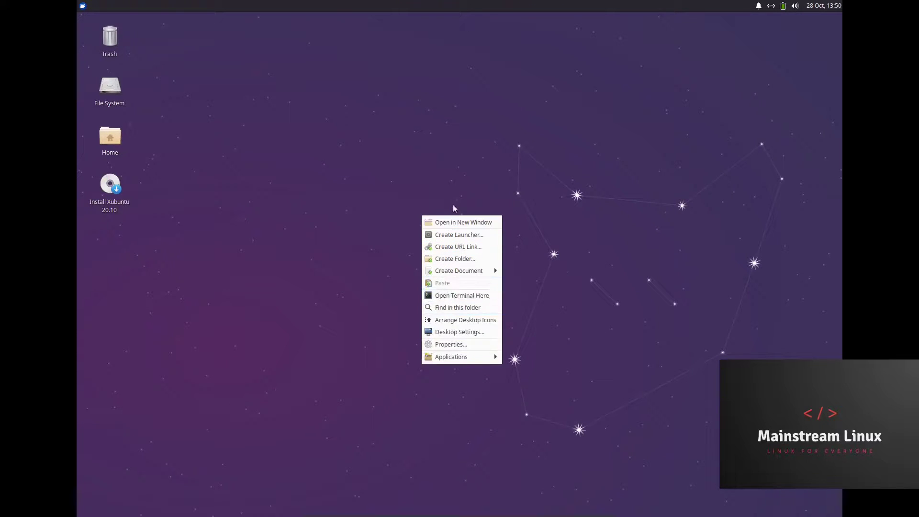
click(405, 114)
click(83, 5)
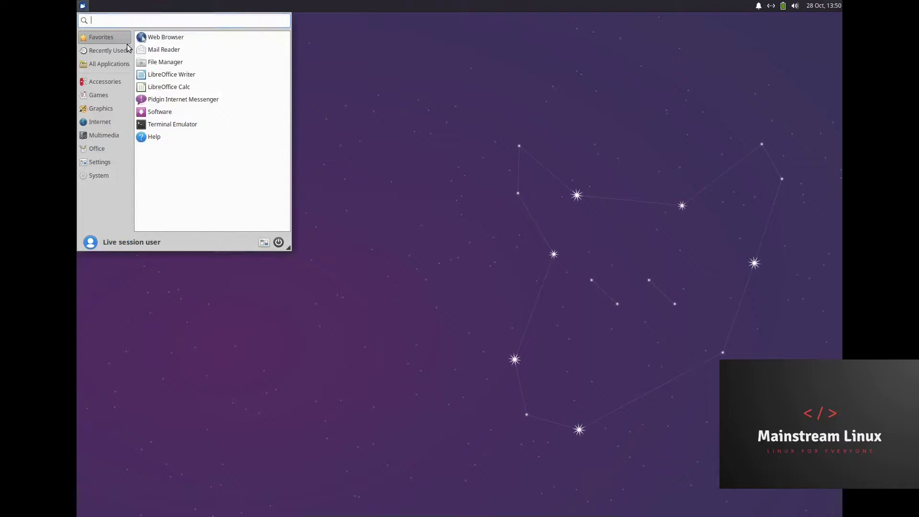
Launch and close Firefox, then launch Thunderbird, cancel its account setup, and close it
click(156, 37)
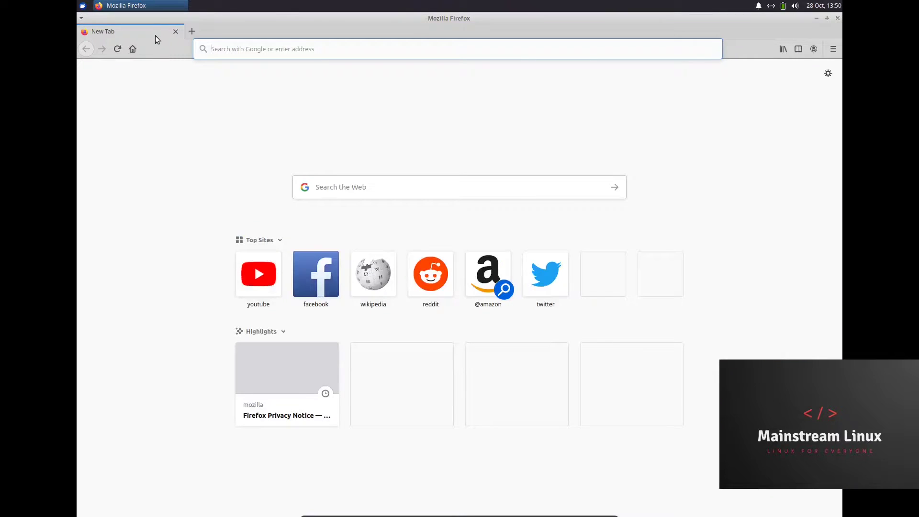
click(837, 18)
click(84, 6)
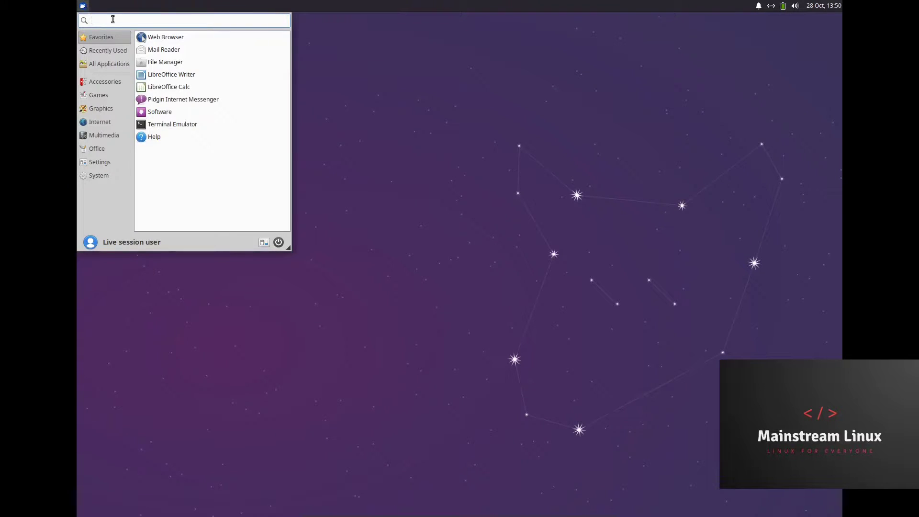
click(160, 56)
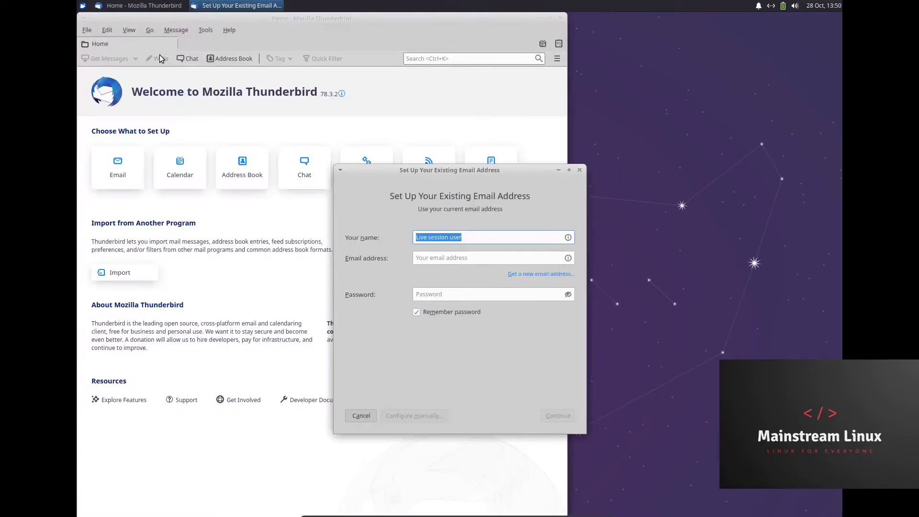
click(578, 170)
click(560, 18)
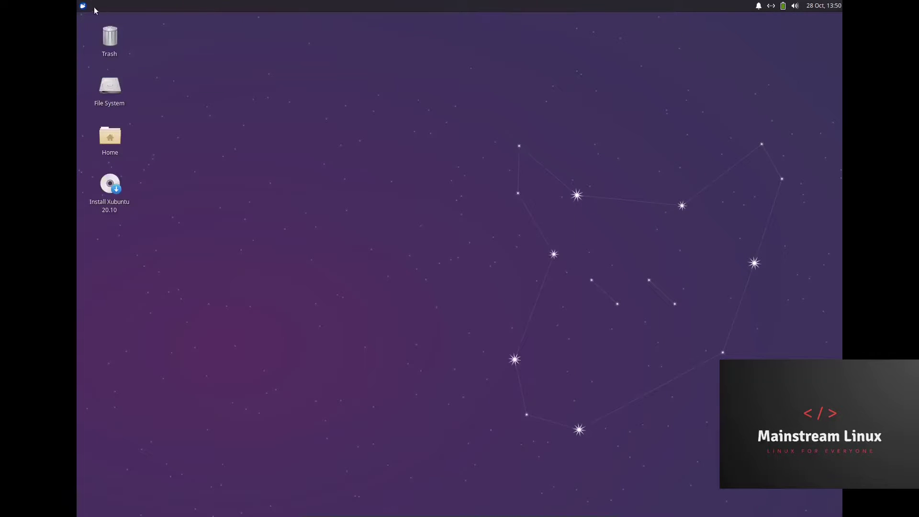
click(82, 6)
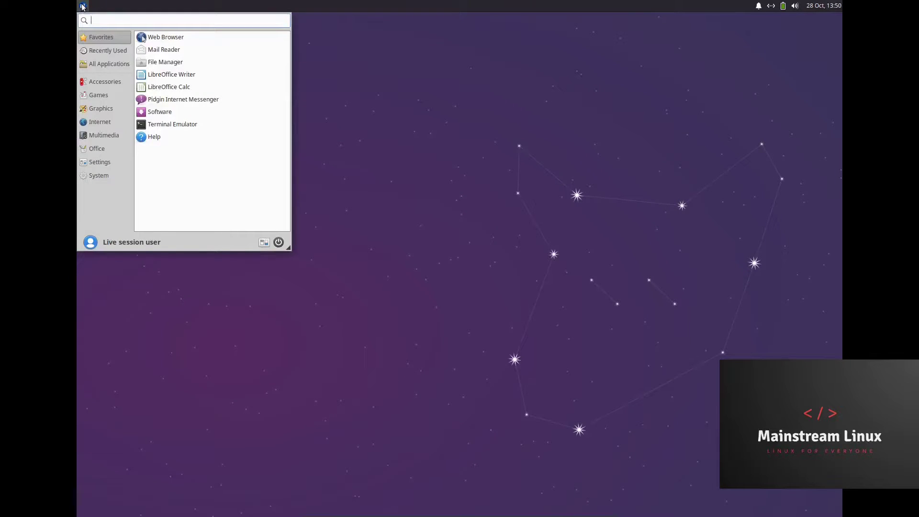
click(148, 61)
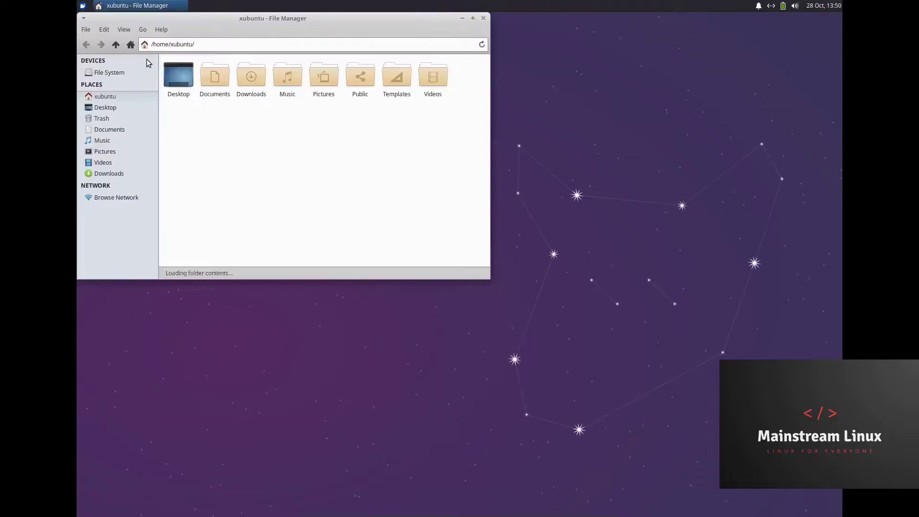
drag(315, 22, 460, 48)
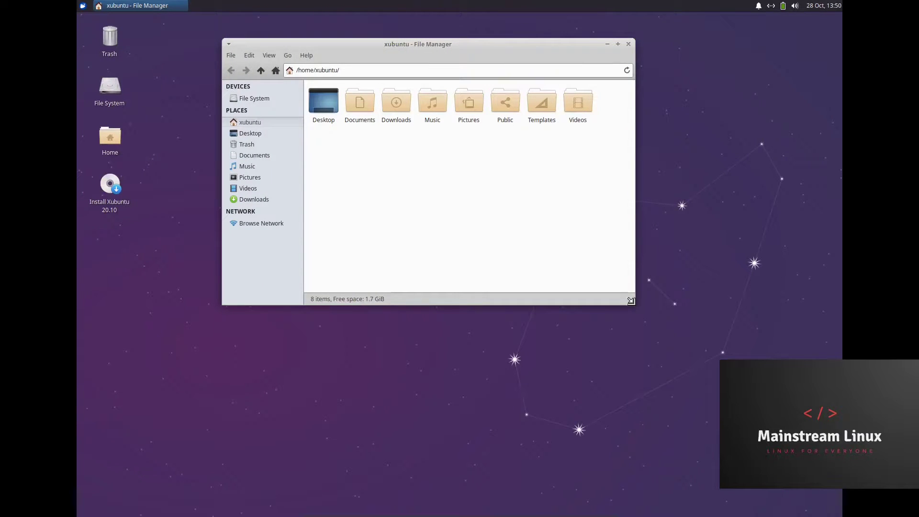
drag(634, 305, 693, 365)
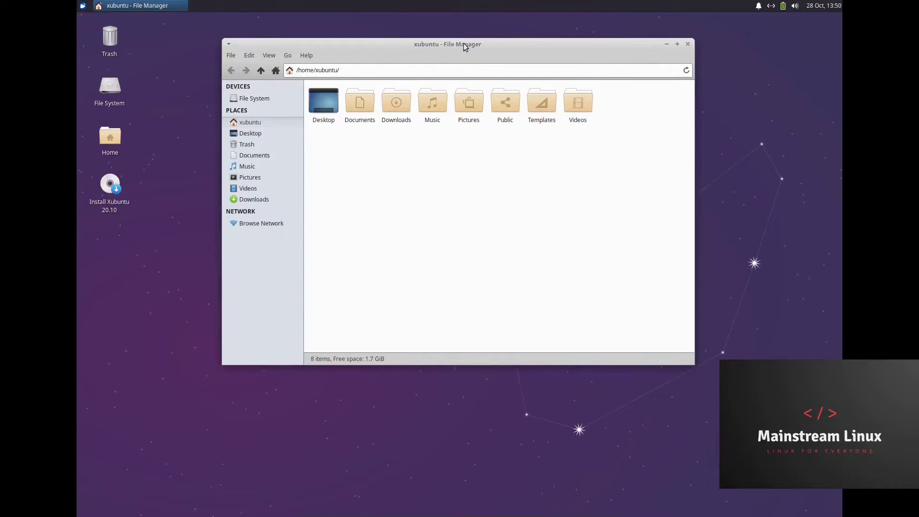
drag(465, 45, 450, 70)
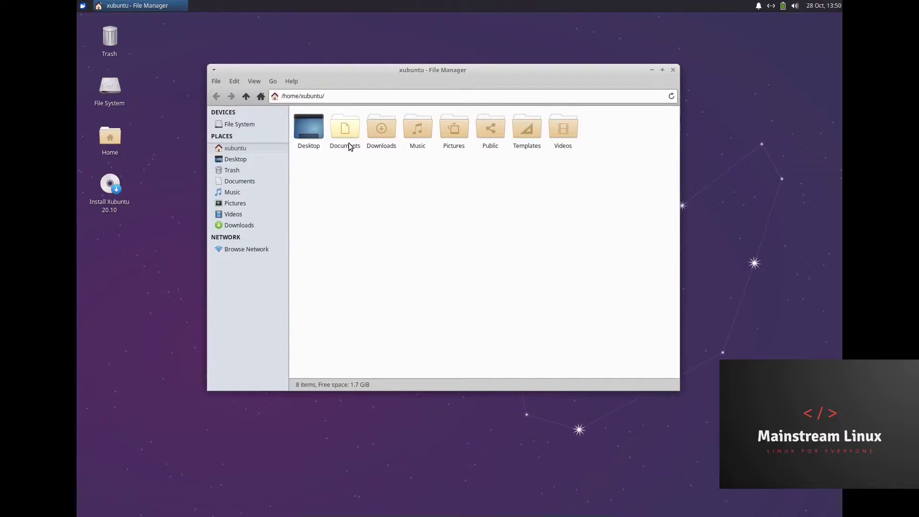
click(673, 71)
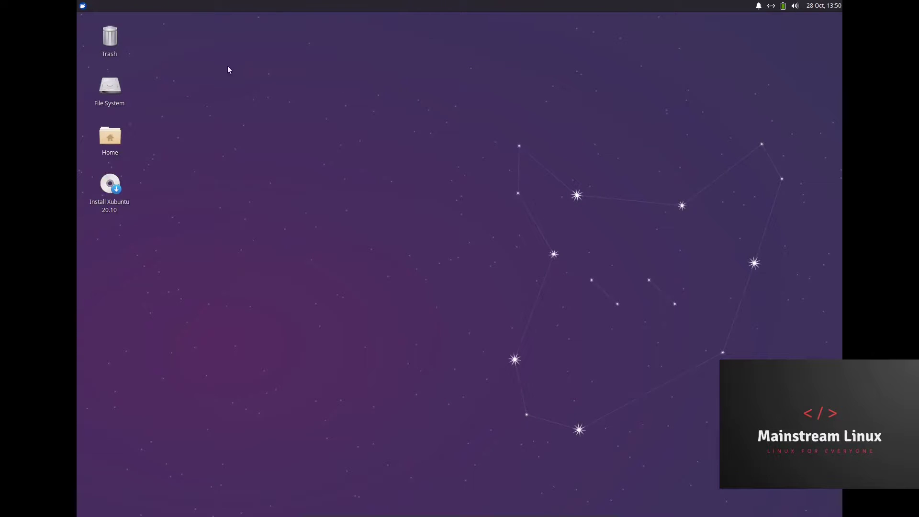
click(82, 6)
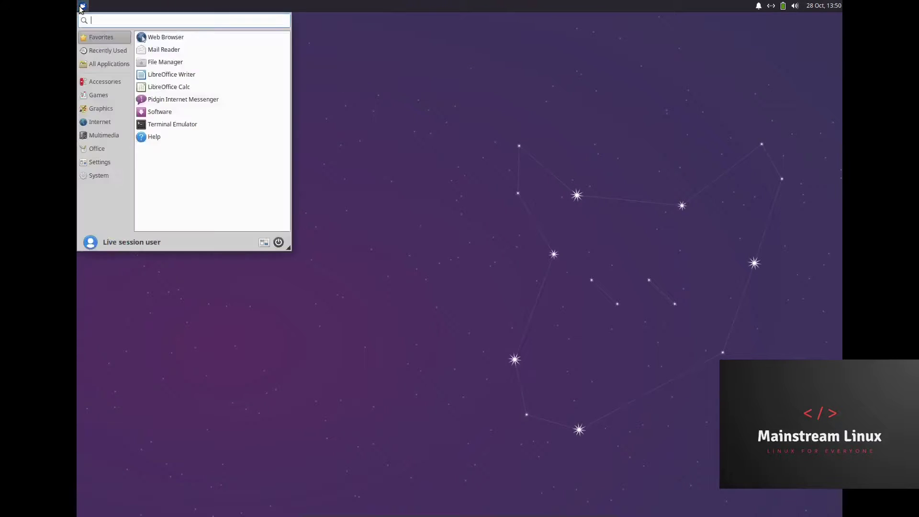
click(156, 77)
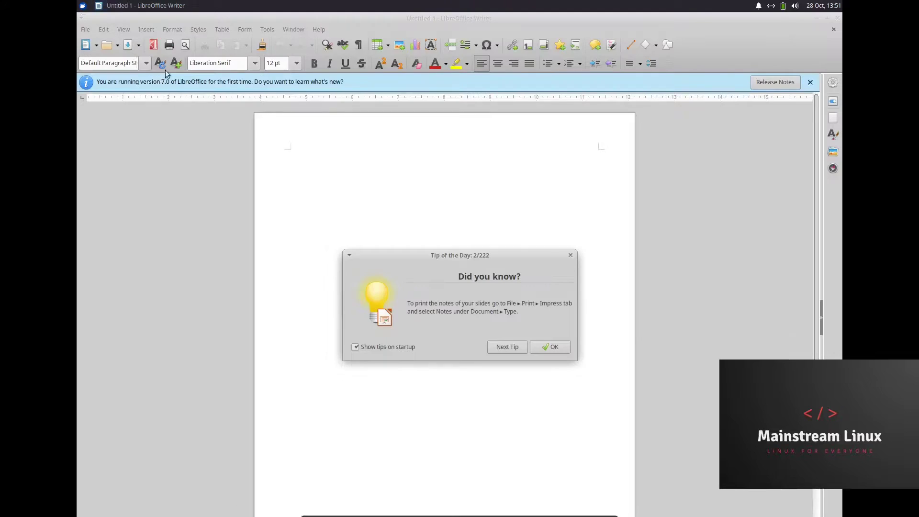
click(551, 347)
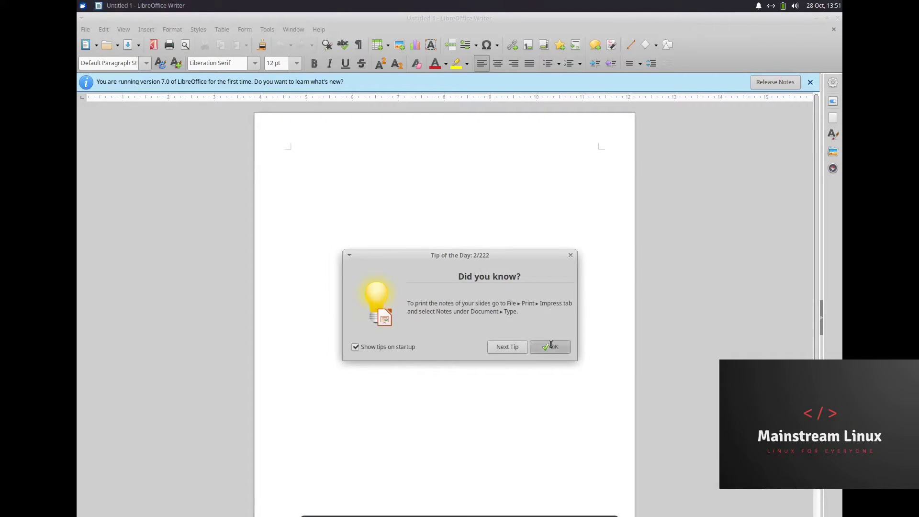
click(327, 29)
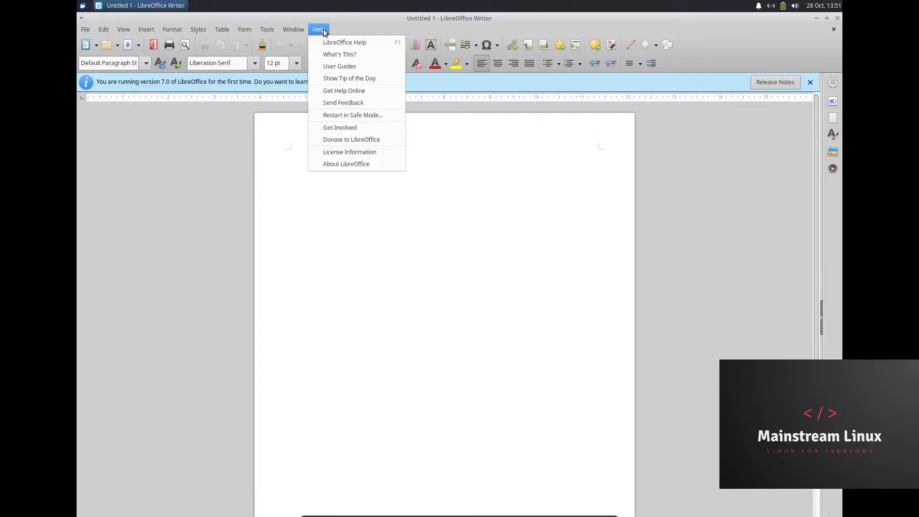
click(346, 165)
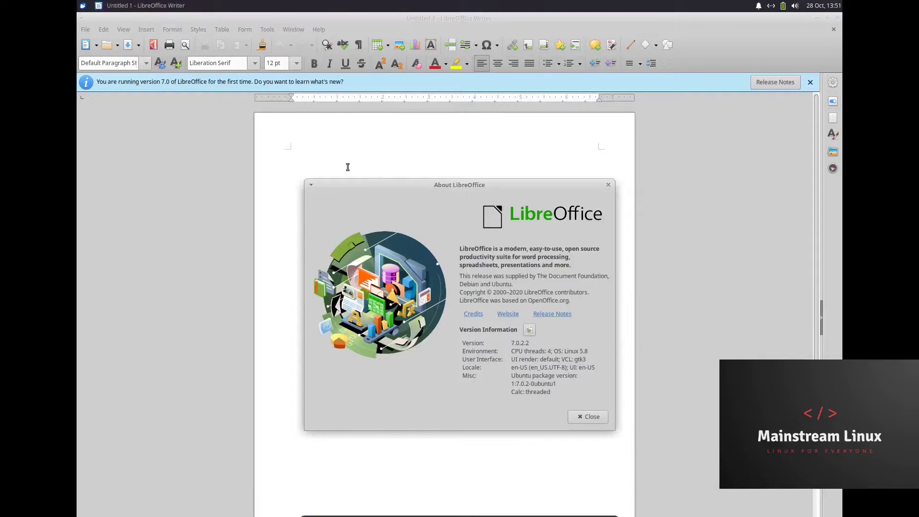
click(607, 185)
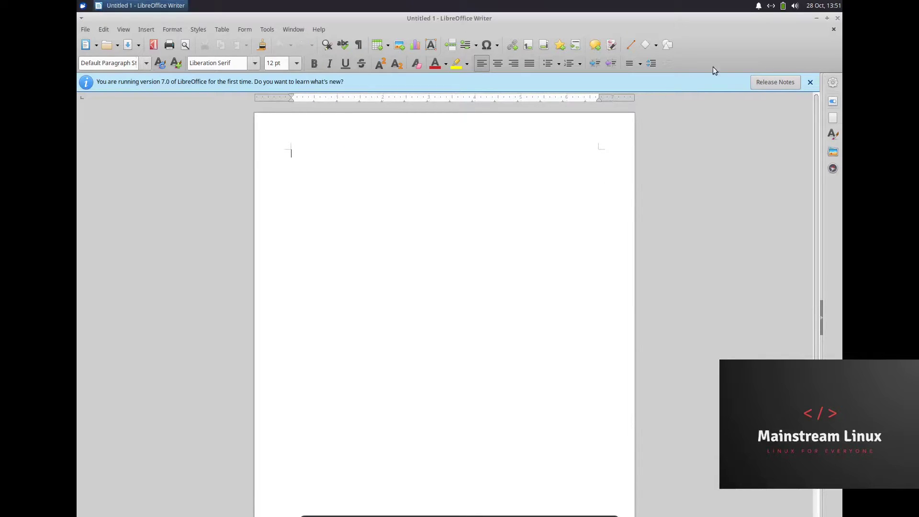
click(837, 19)
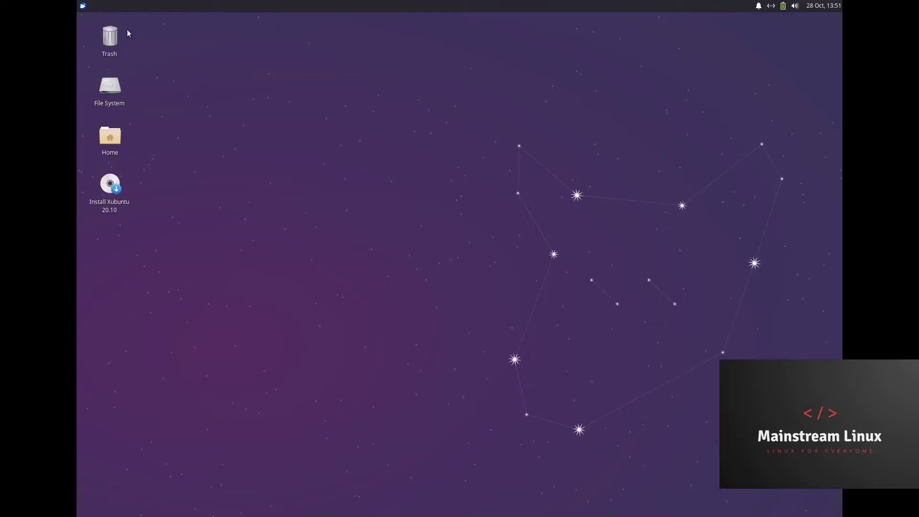
Browse Whisker menu categories from Accessories through Office and Settings, ending on System's GParted and Thunar
click(82, 5)
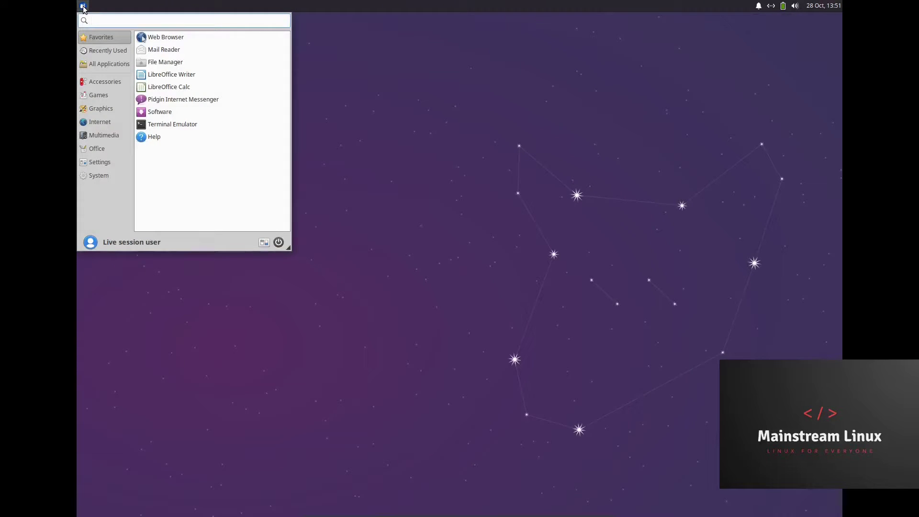
click(105, 85)
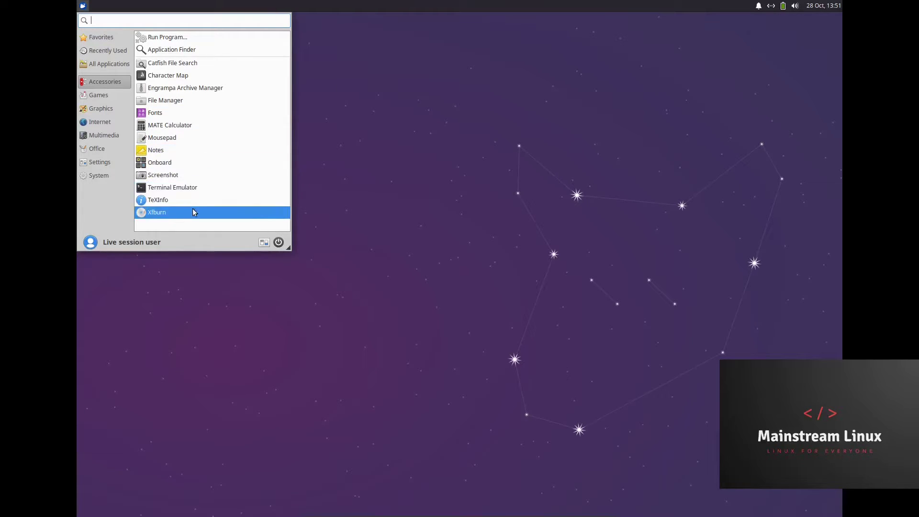
click(101, 97)
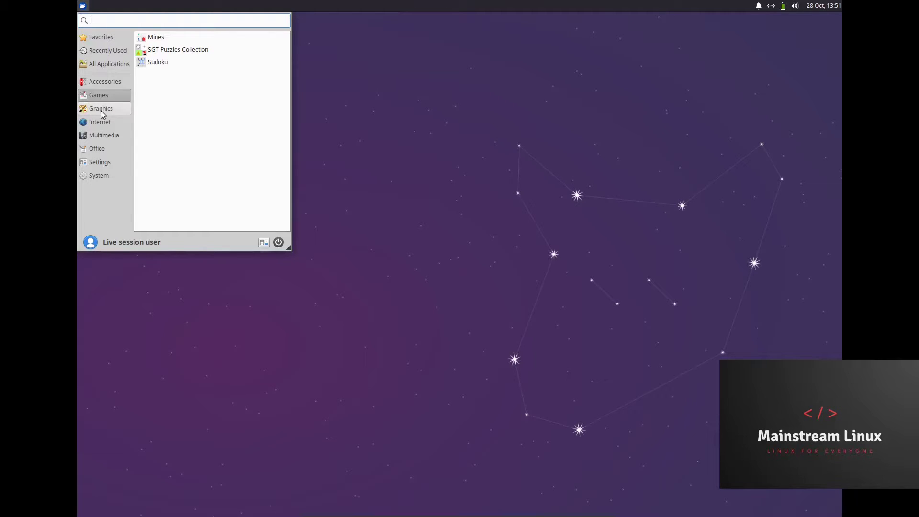
click(101, 110)
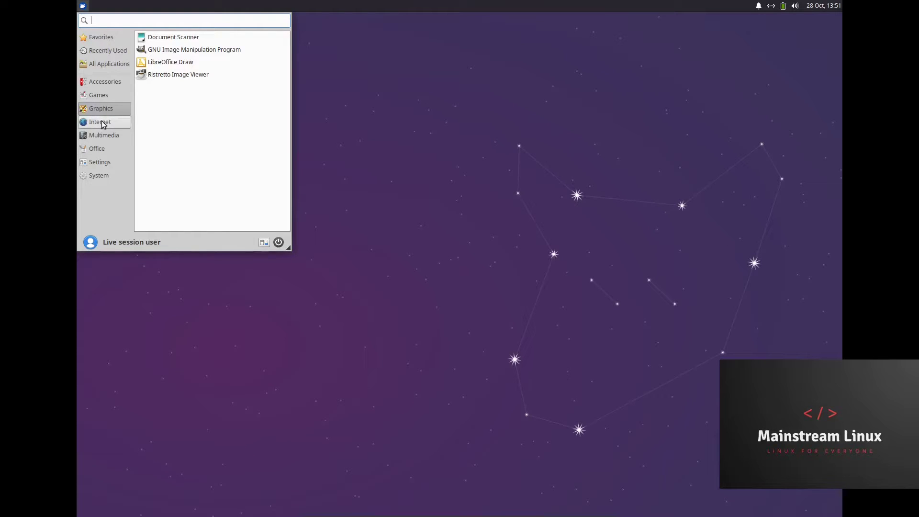
click(102, 123)
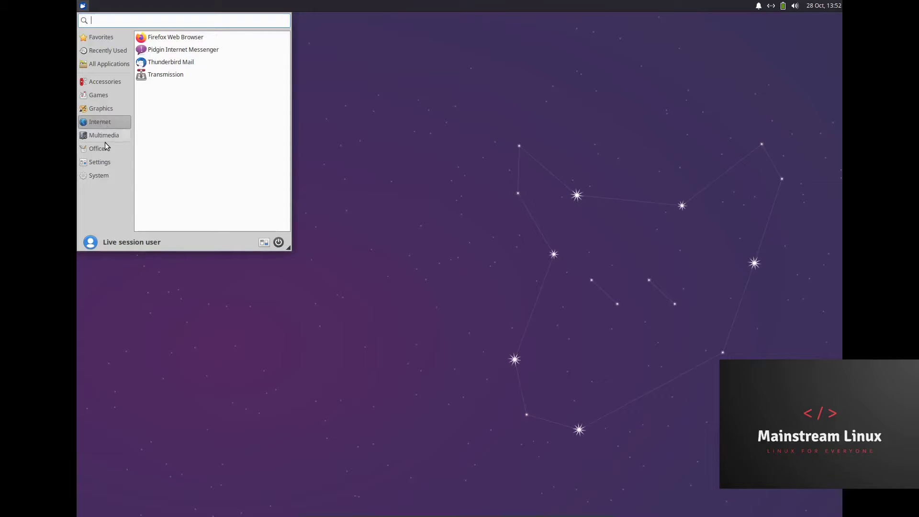
click(105, 136)
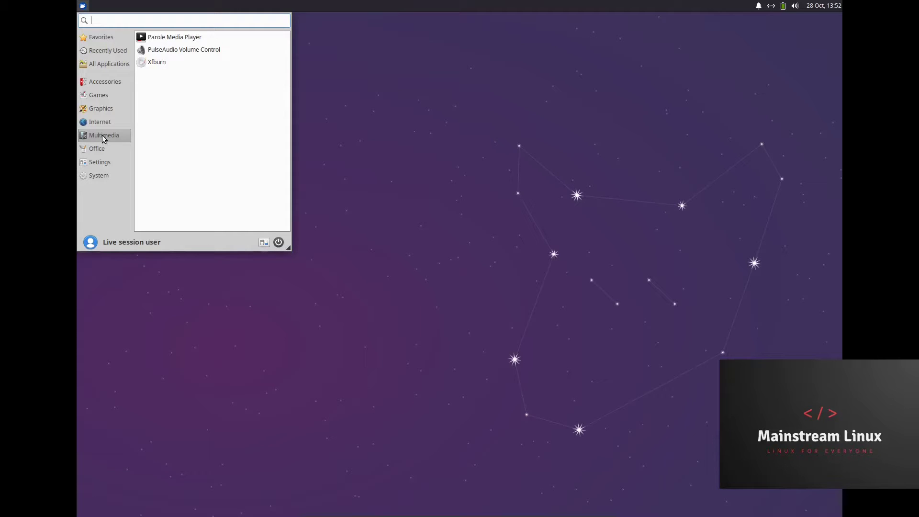
click(102, 150)
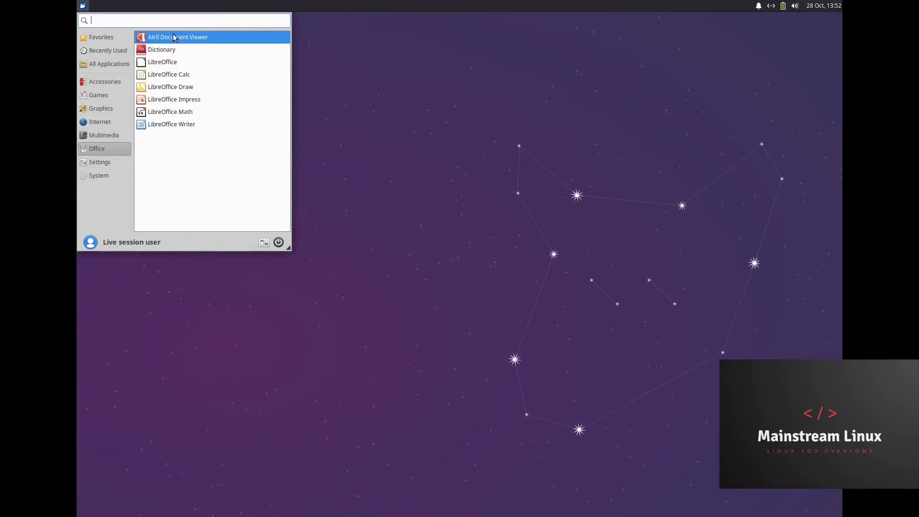
click(96, 163)
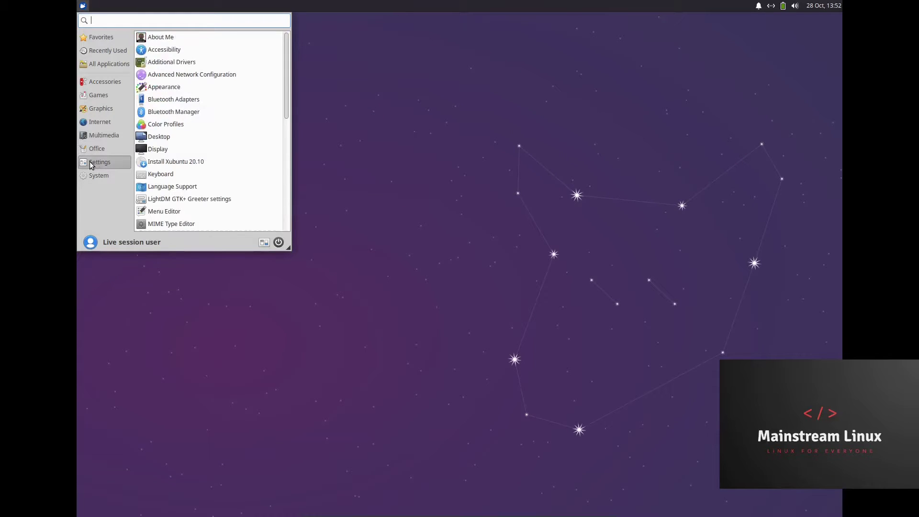
click(93, 177)
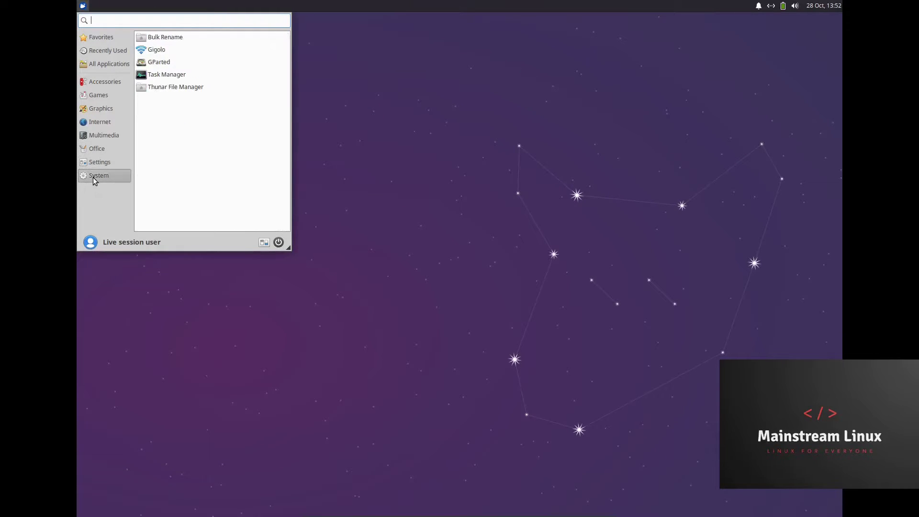
Open Settings Manager maximized and go to its Appearance settings
click(263, 241)
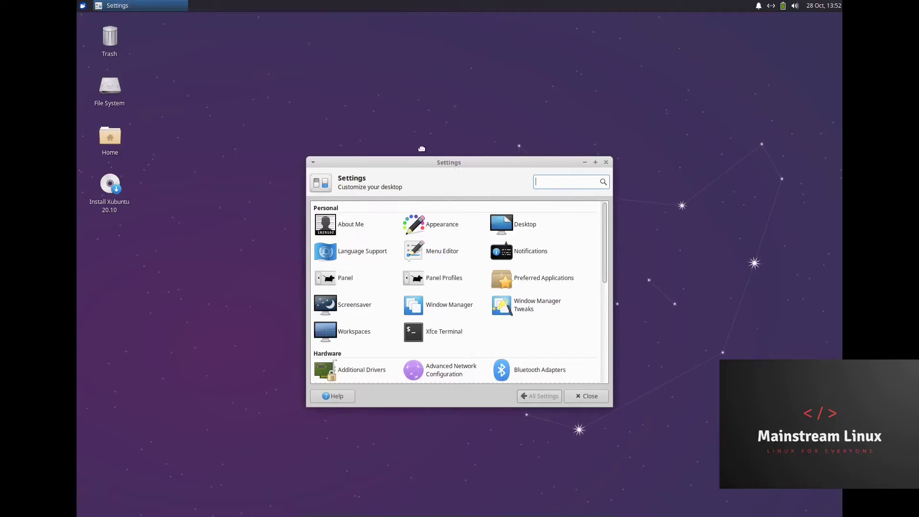
double_click(453, 163)
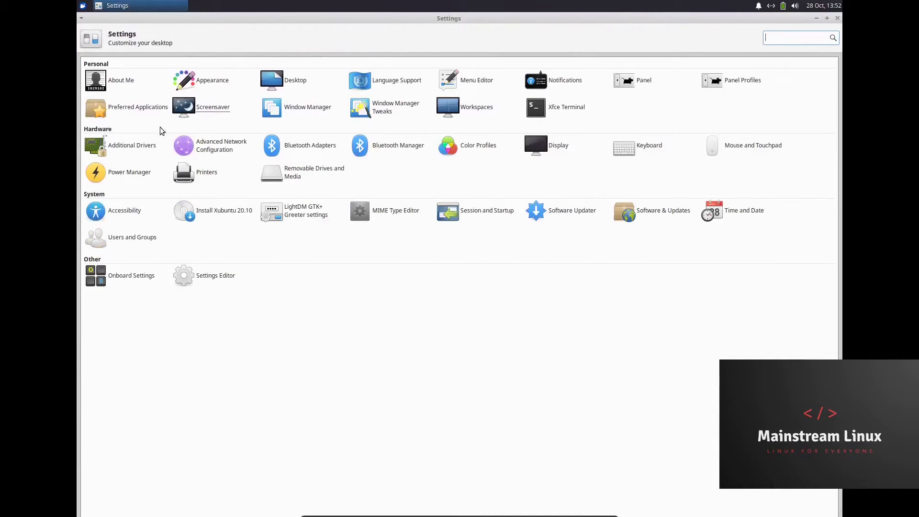
click(209, 85)
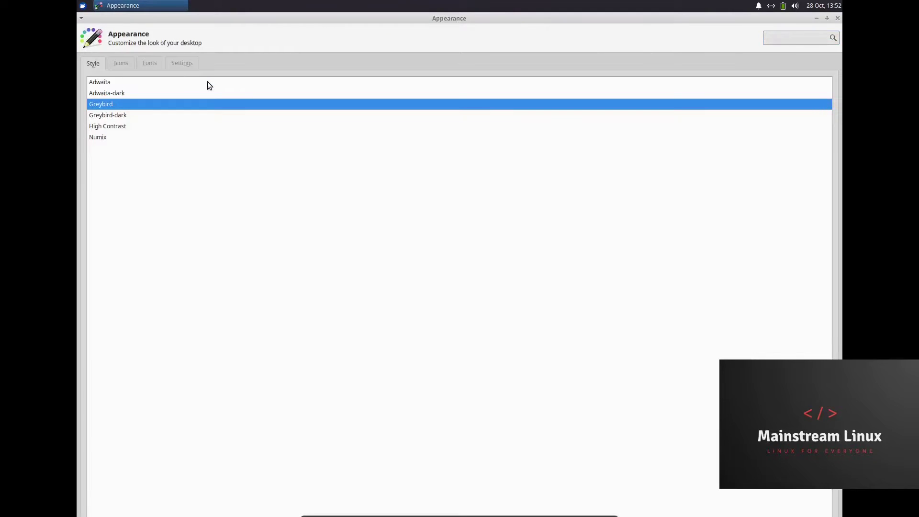
Try the Adwaita-dark, Greybird-dark and Numix styles, settling on Adwaita-dark
click(102, 94)
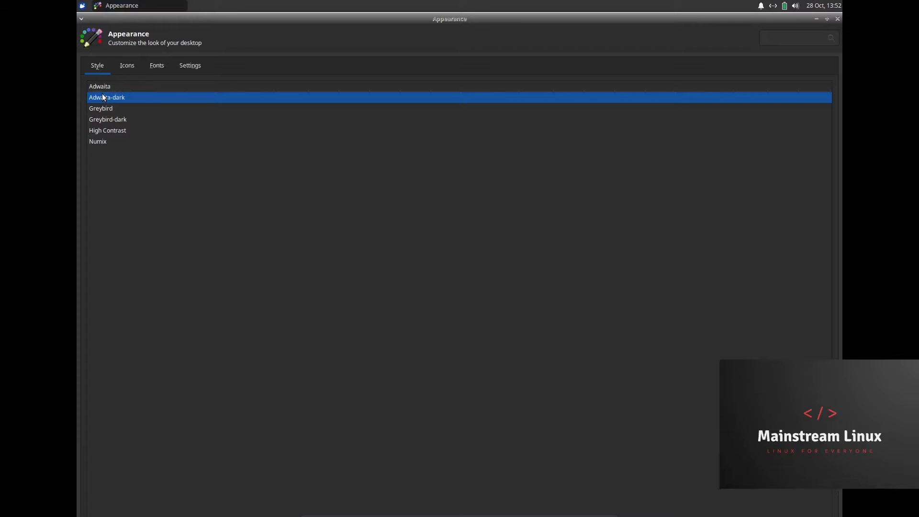
click(105, 121)
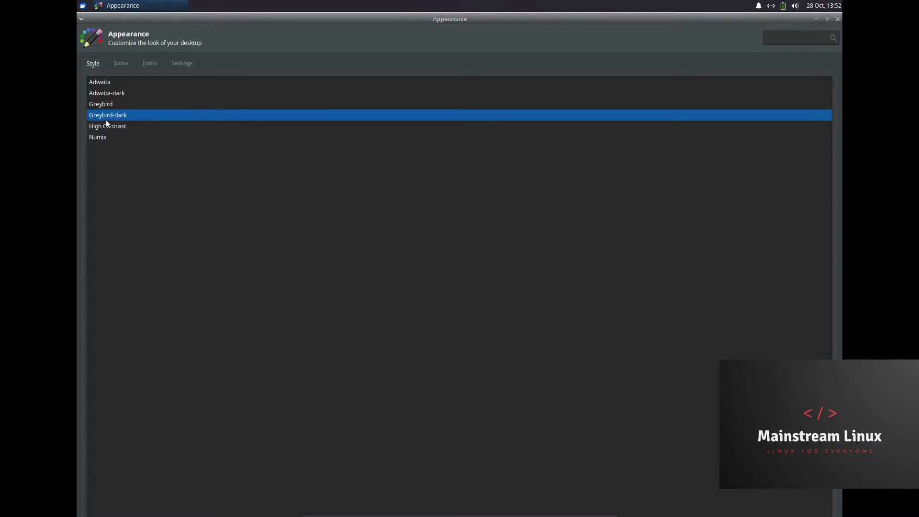
click(106, 93)
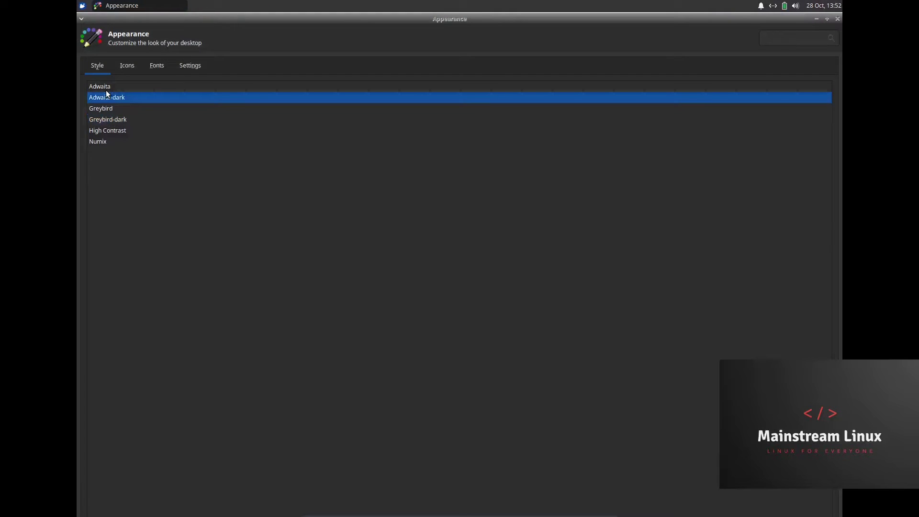
click(100, 143)
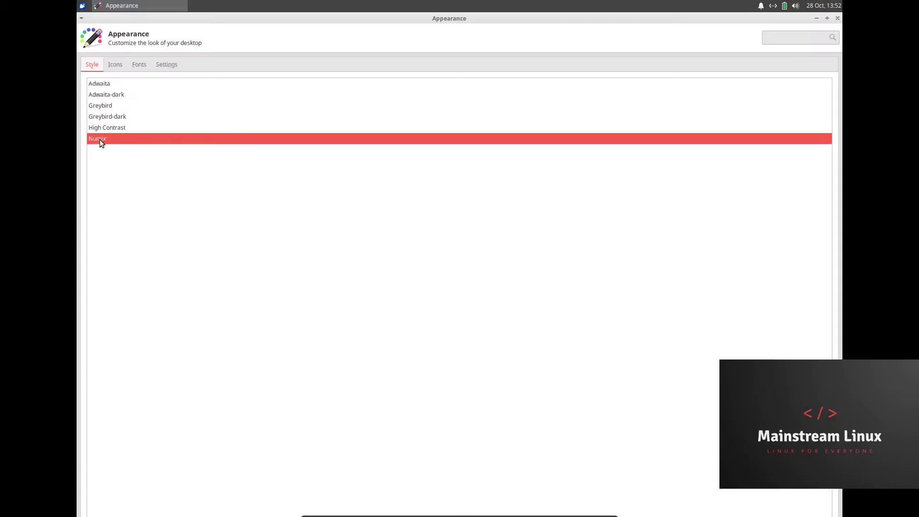
click(102, 96)
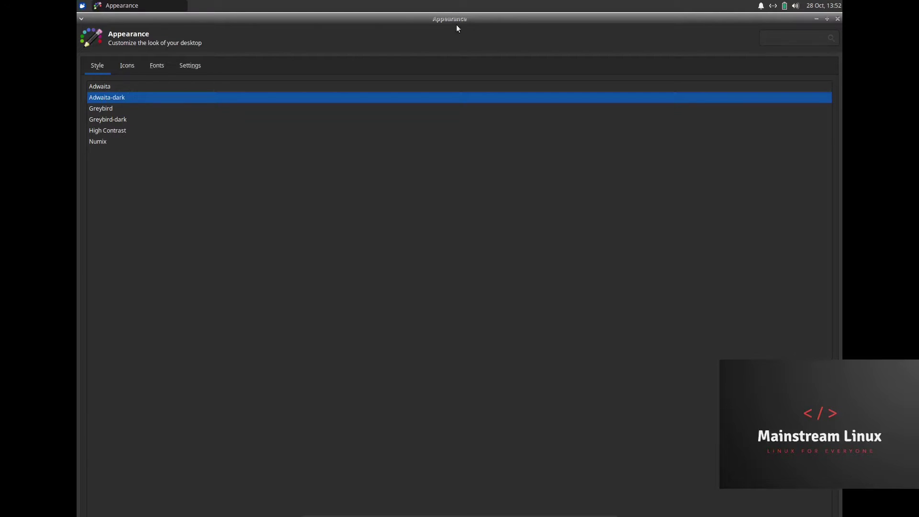
Review the Icons themes with elementary Xfce darker chosen, then close the Appearance window
click(127, 66)
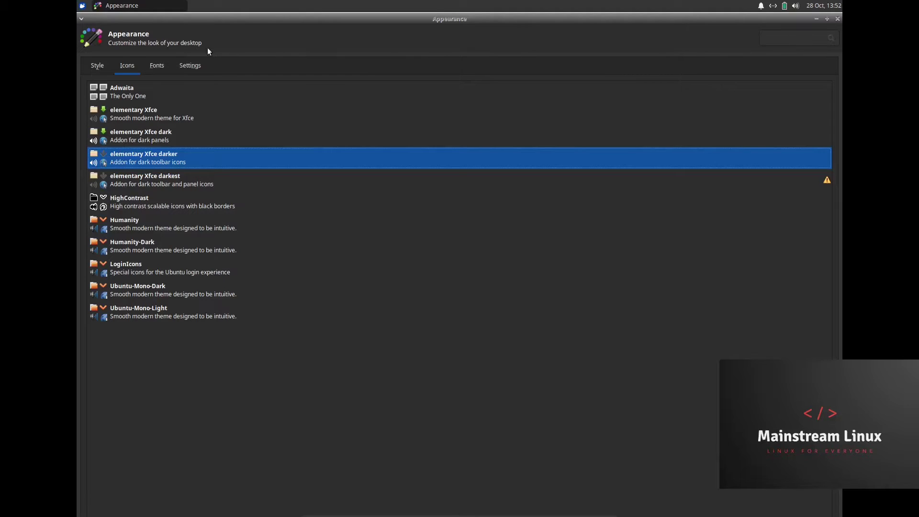
click(82, 19)
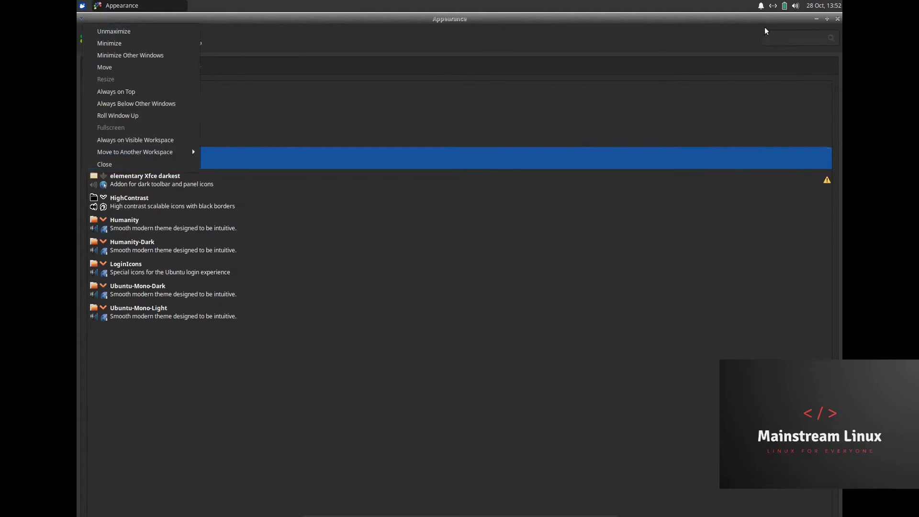
click(838, 21)
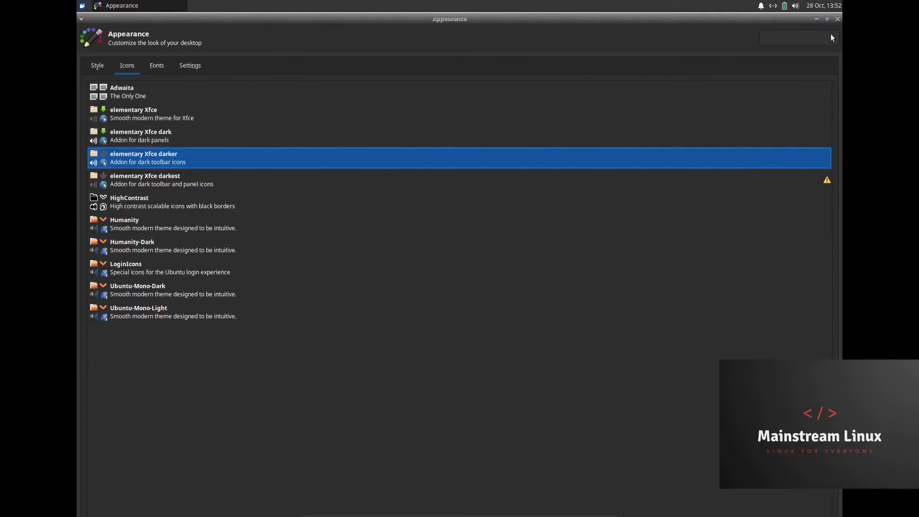
click(837, 19)
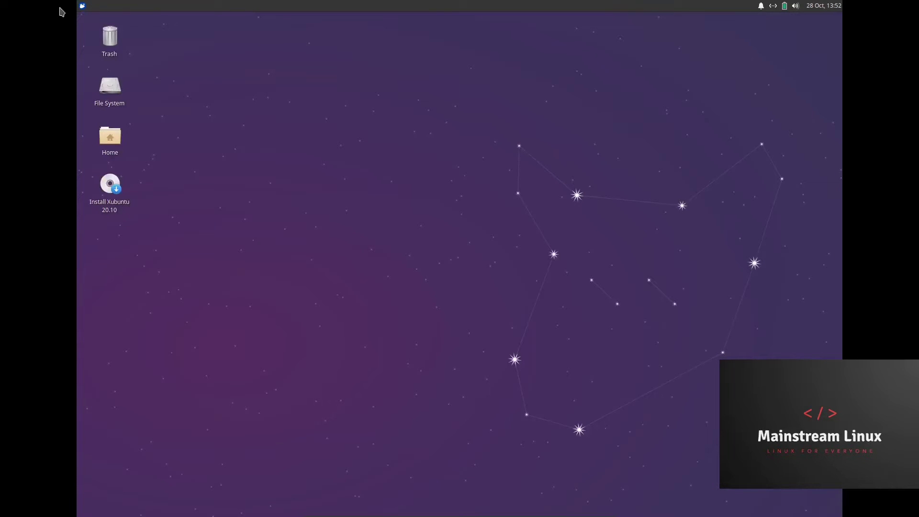
Reopen Settings Manager from the Whisker menu, then widen and centre its window
click(82, 6)
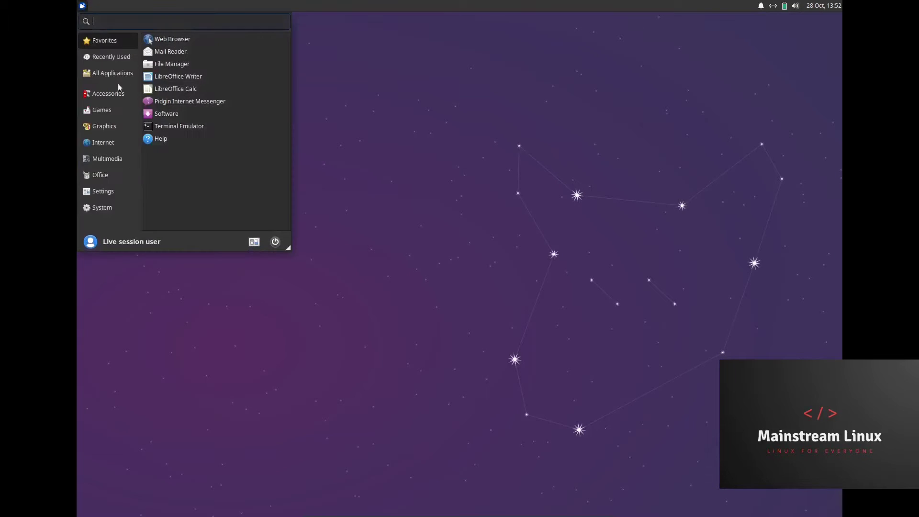
click(254, 241)
drag(484, 161, 368, 69)
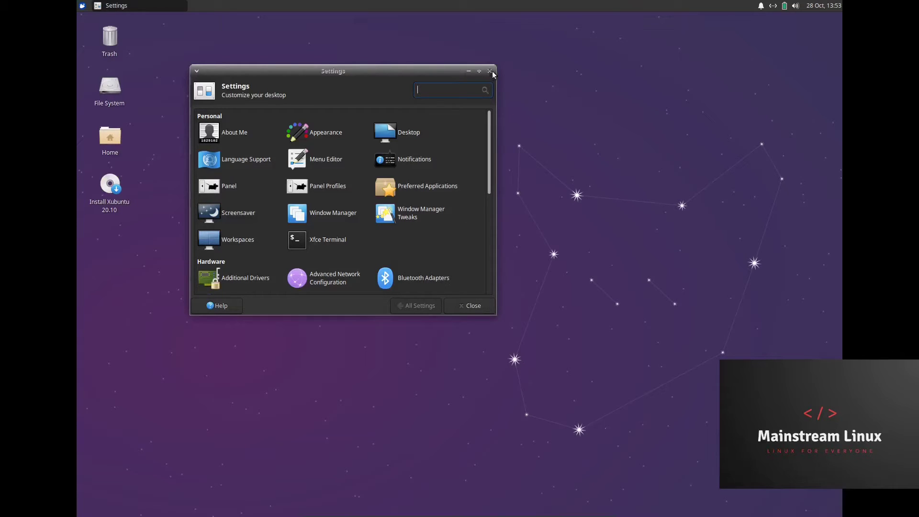
drag(496, 66, 645, 13)
drag(450, 22, 513, 84)
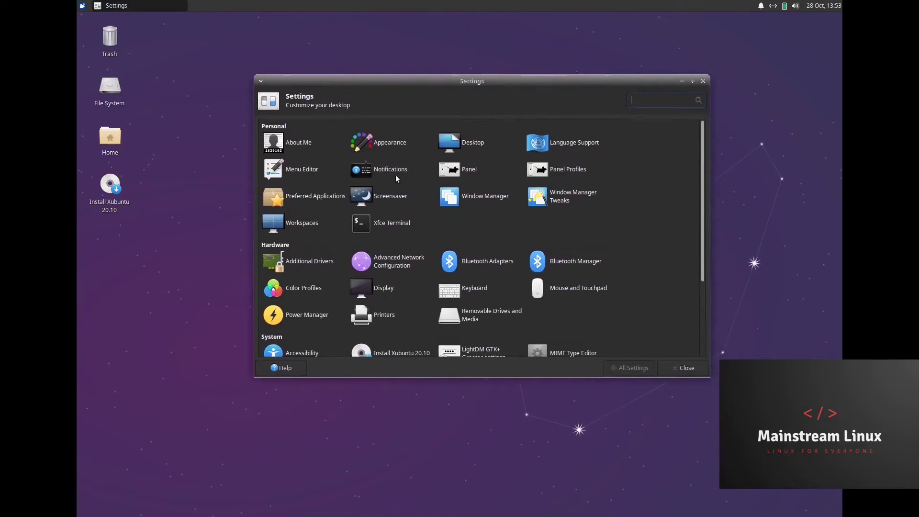
Apply the lighthouse wallpaper in Desktop settings, view the Menus and Icons tabs, then return to All Settings
click(452, 146)
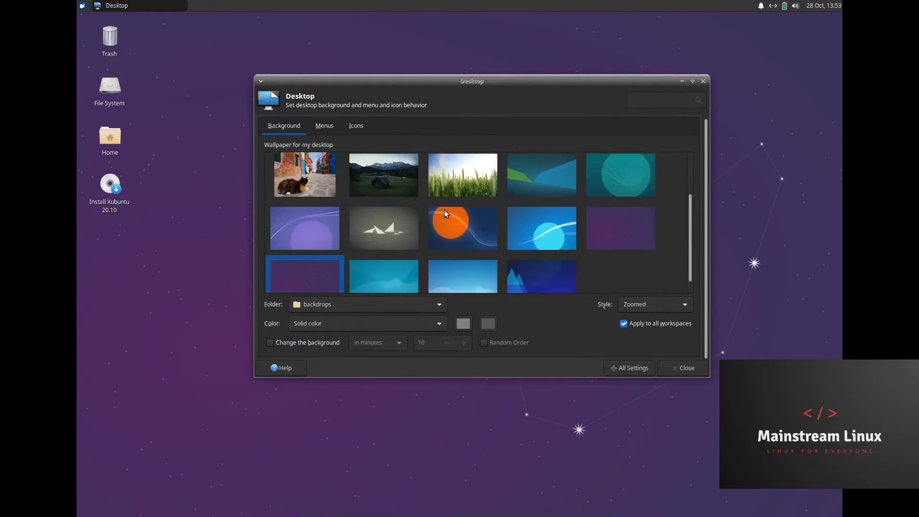
click(560, 186)
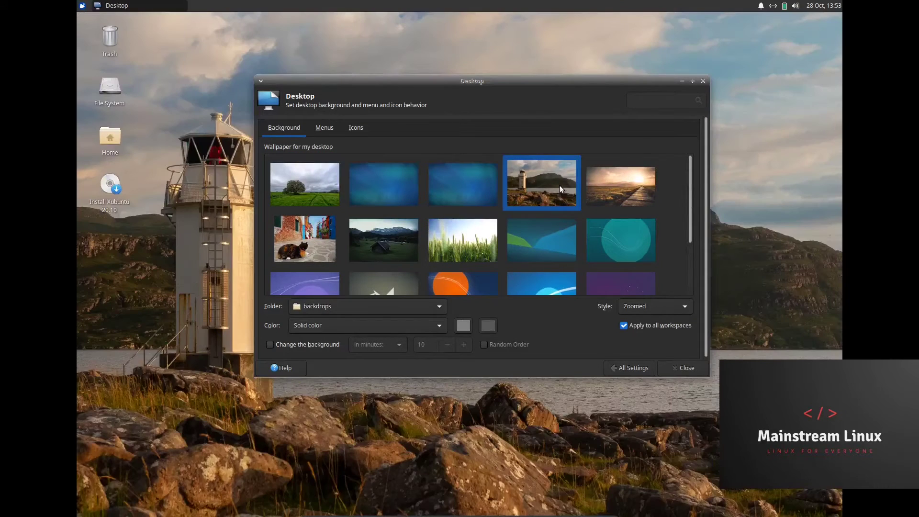
click(324, 129)
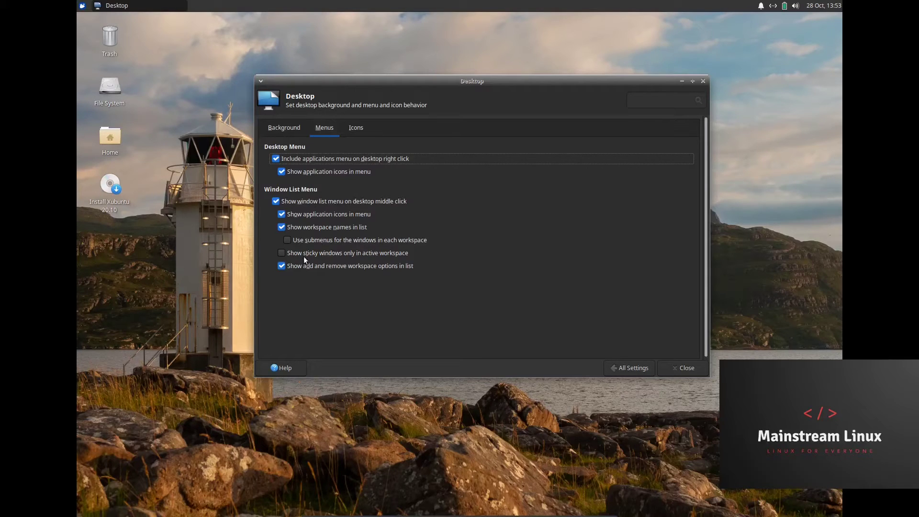
click(357, 130)
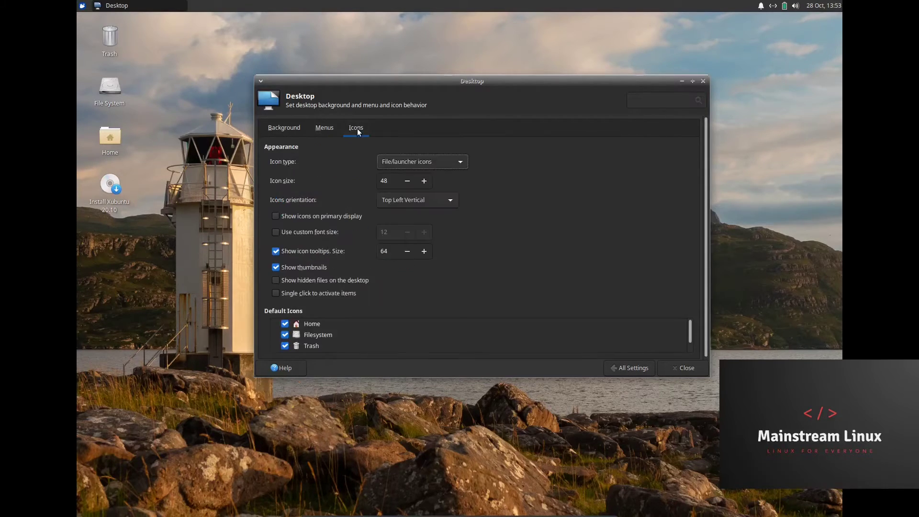
click(277, 128)
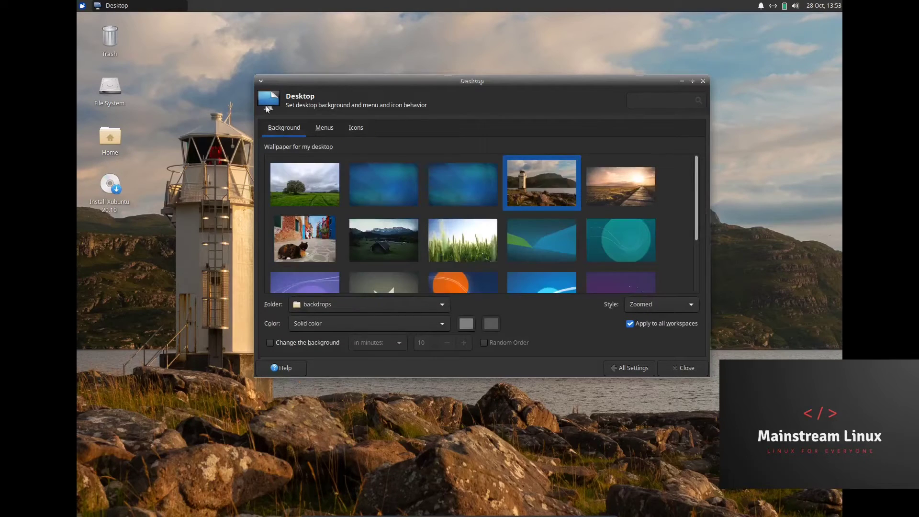
click(260, 81)
click(260, 80)
click(631, 371)
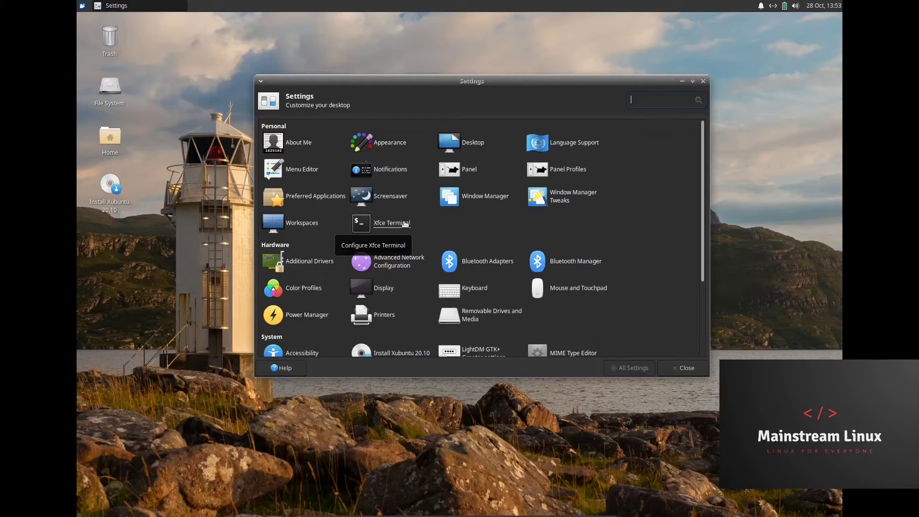
Look through the Panel settings' Display, Appearance and Items tabs, then return to All Settings
click(468, 169)
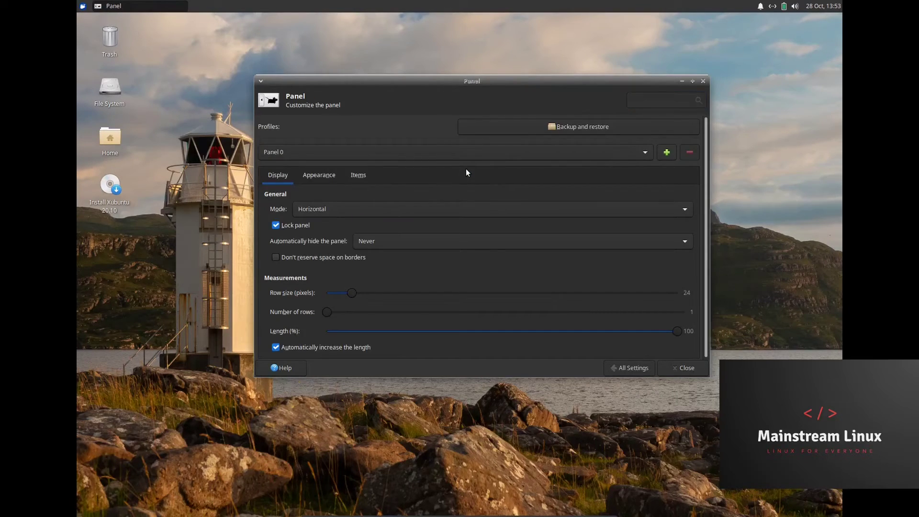
click(312, 177)
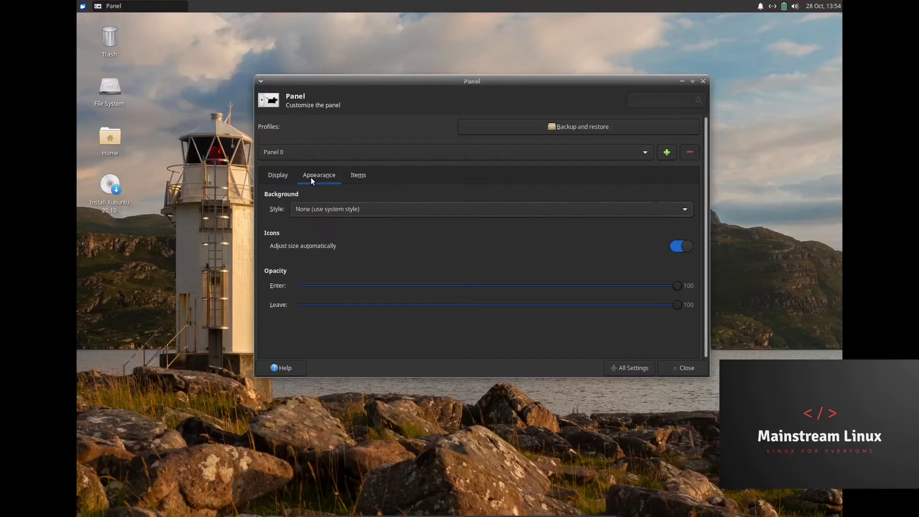
click(358, 176)
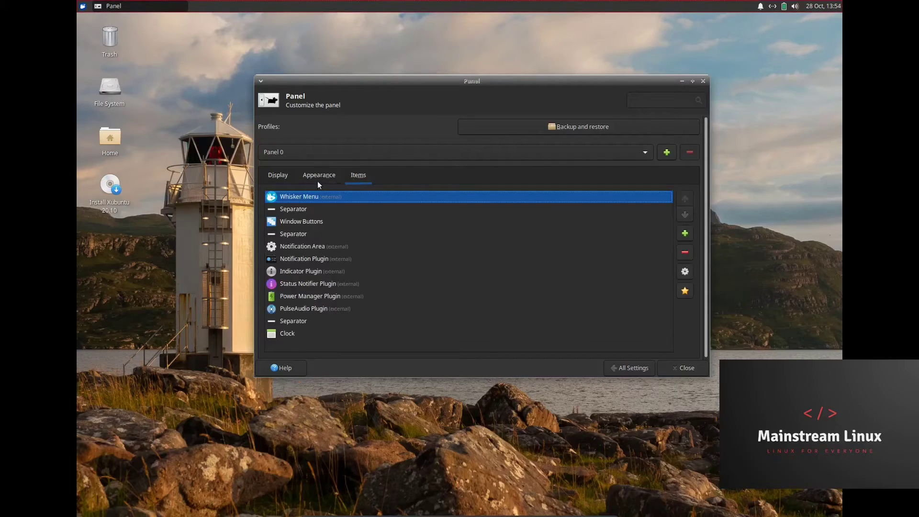
click(281, 179)
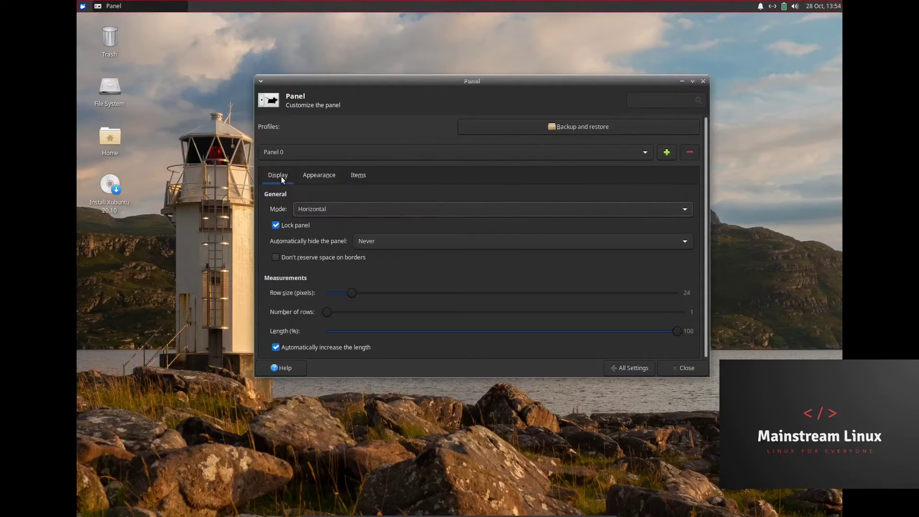
click(622, 364)
Scroll the settings grid down to the Hardware and System groups
scroll(471, 230, down, 3)
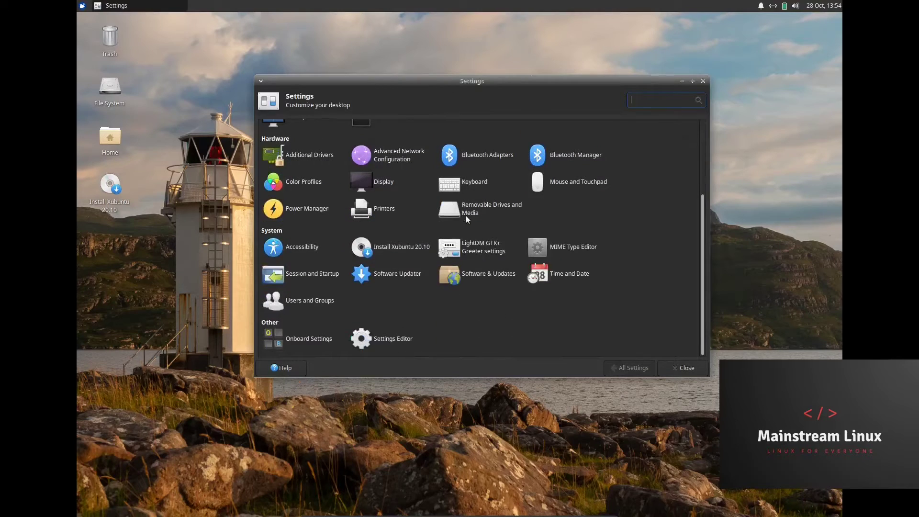
scroll(466, 215, up, 2)
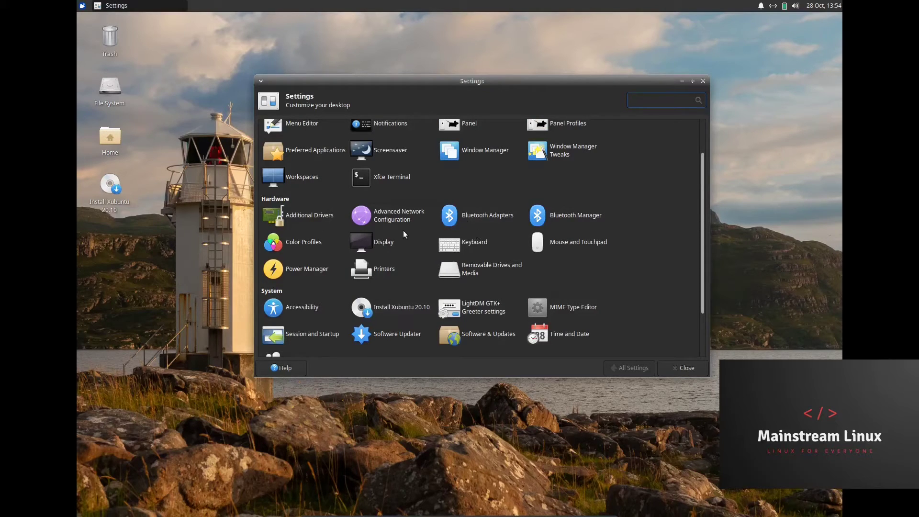
scroll(402, 233, down, 1)
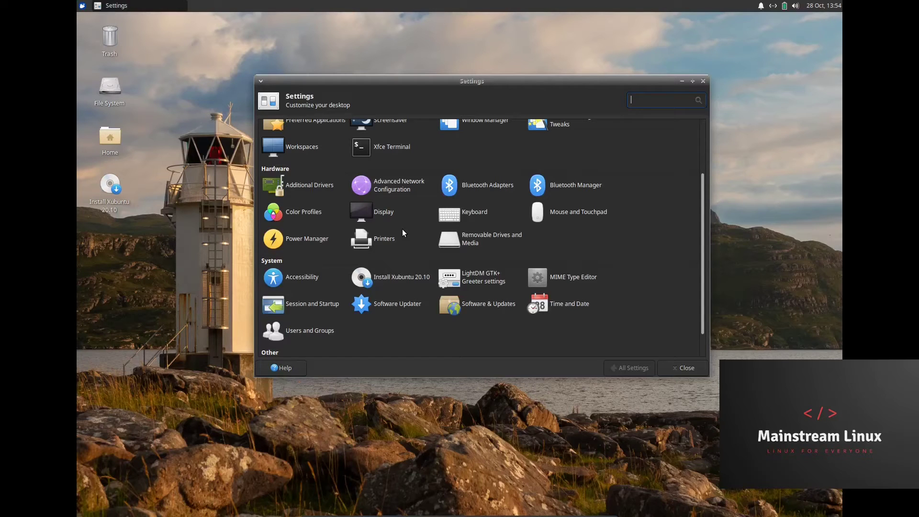
scroll(402, 232, up, 3)
scroll(402, 232, down, 2)
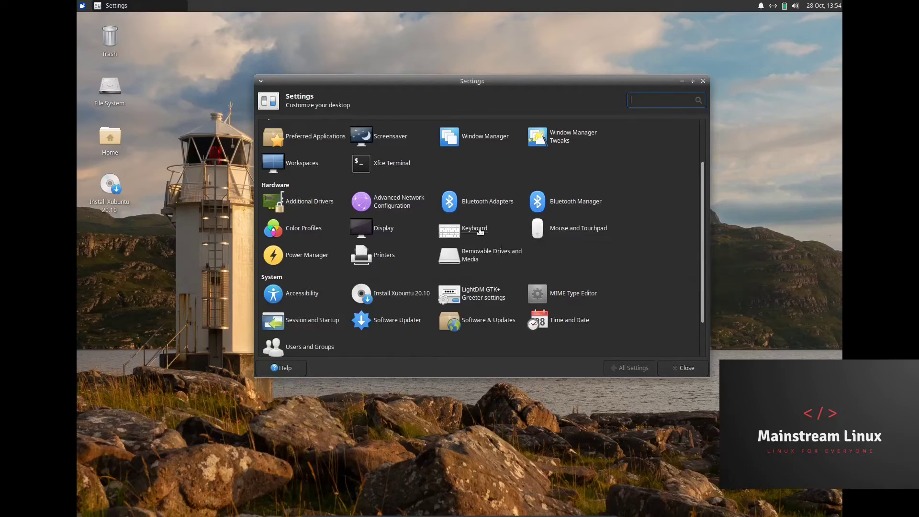
Set the display resolution to 1920x1200, apply and keep the configuration, then return to All Settings
click(378, 229)
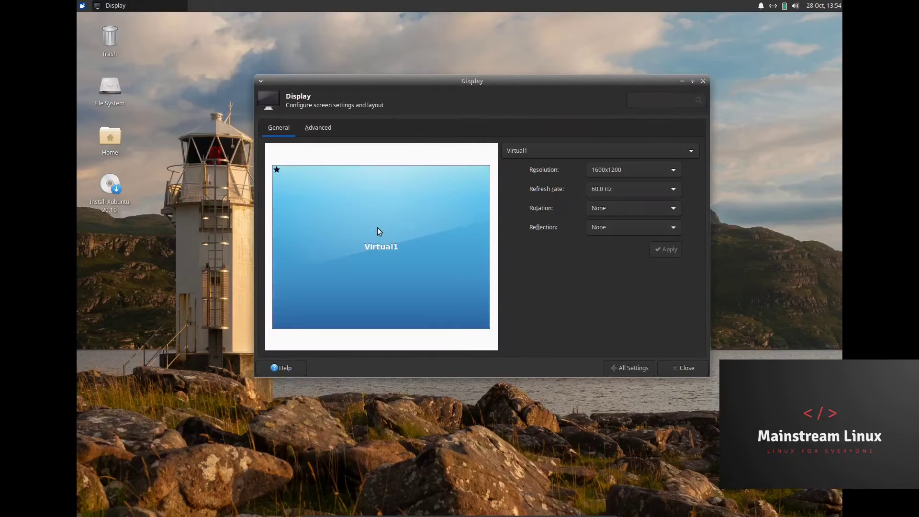
click(673, 171)
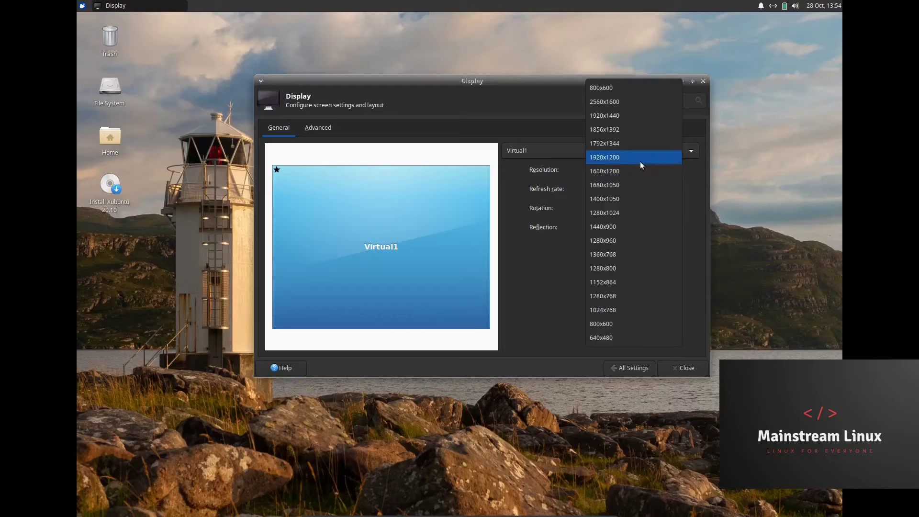
click(612, 157)
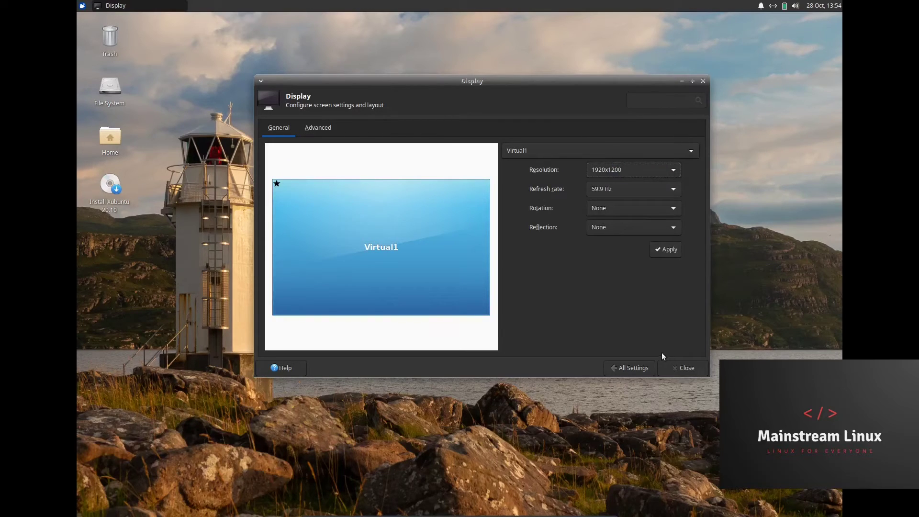
click(668, 250)
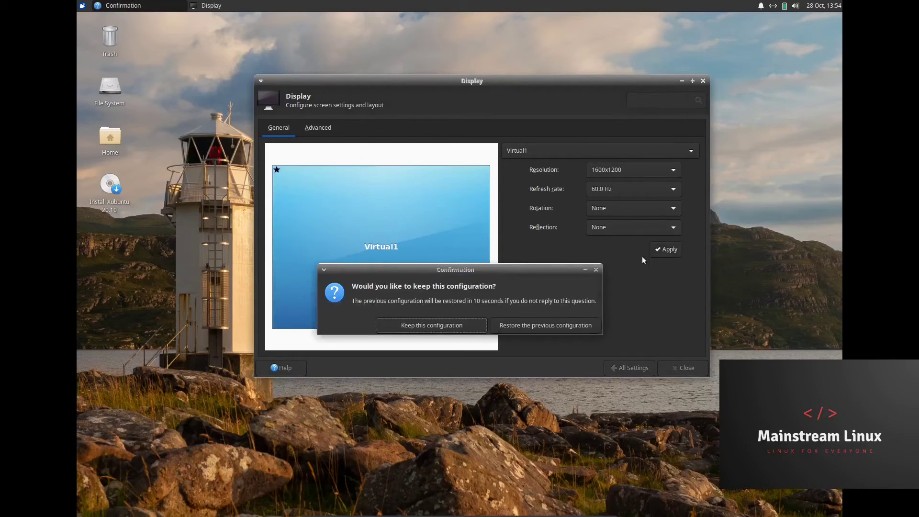
click(455, 327)
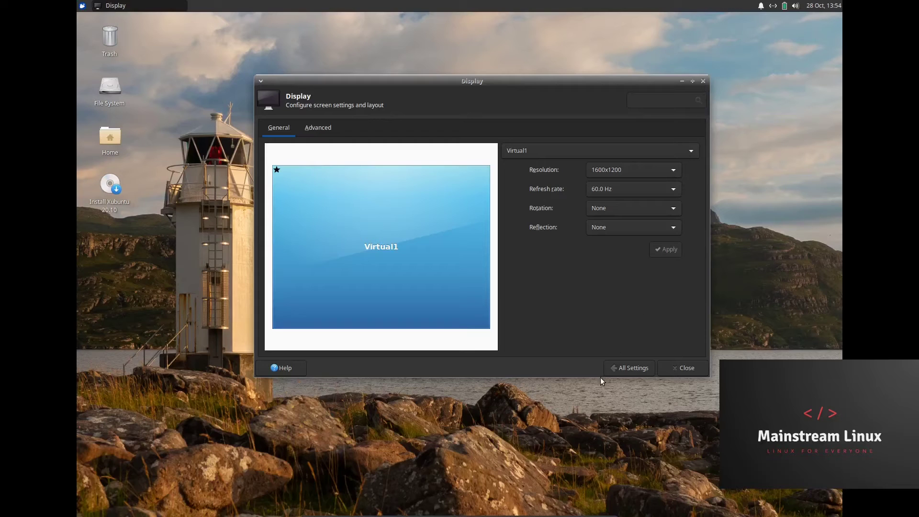
click(614, 366)
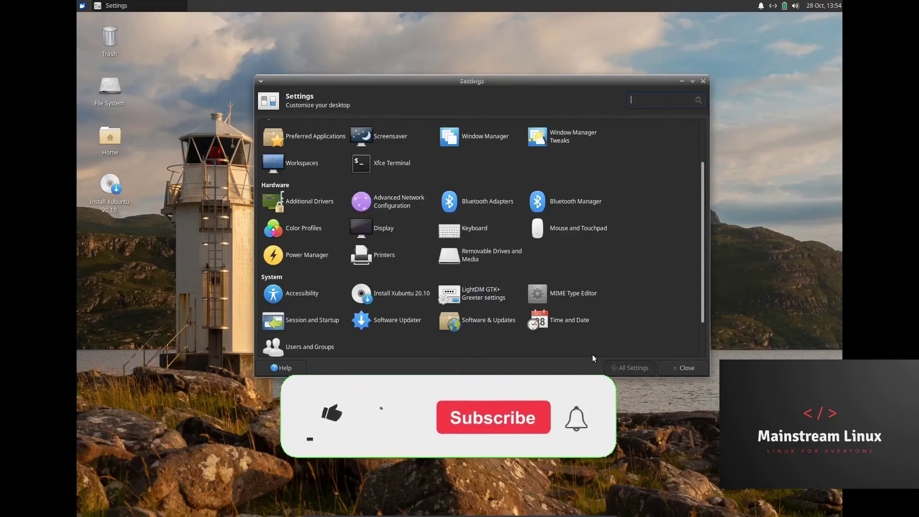
scroll(379, 258, down, 2)
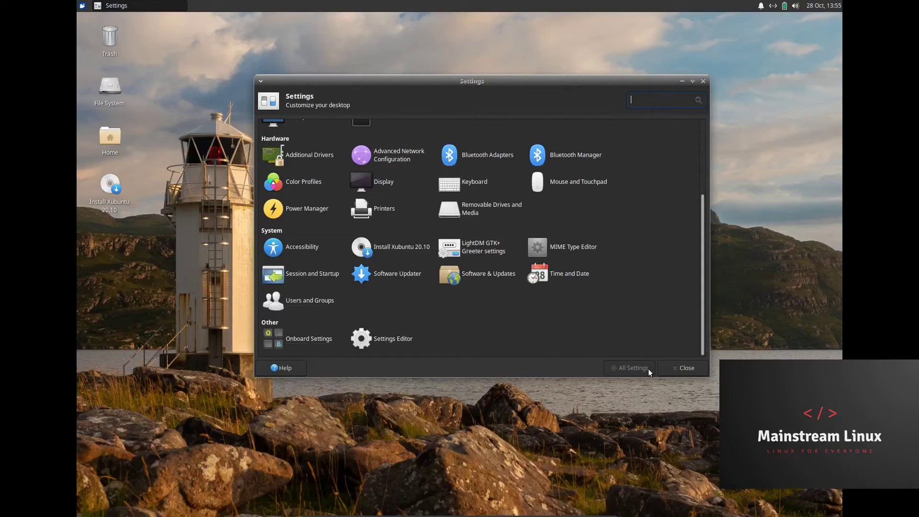
click(676, 368)
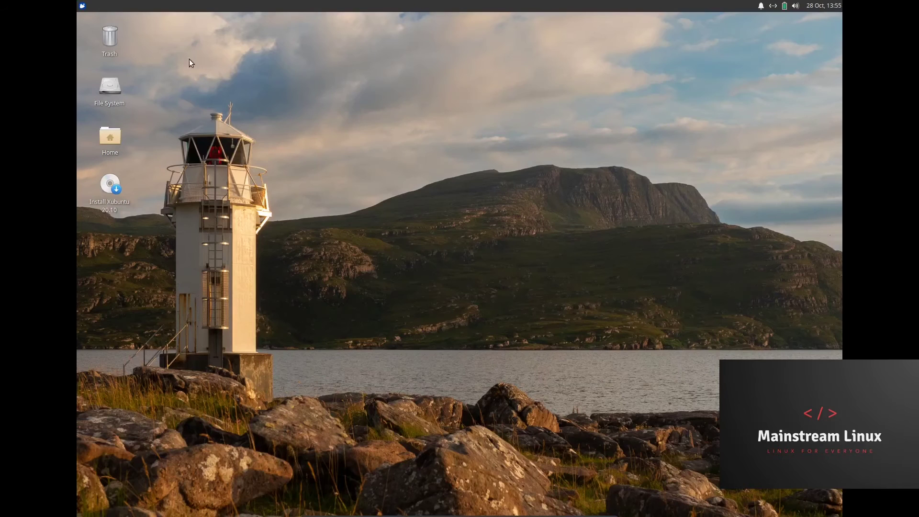
click(85, 6)
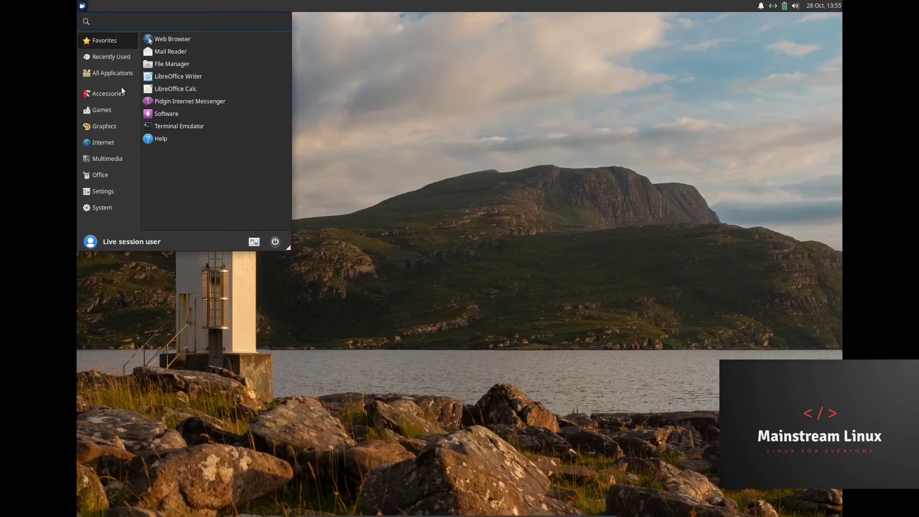
click(183, 340)
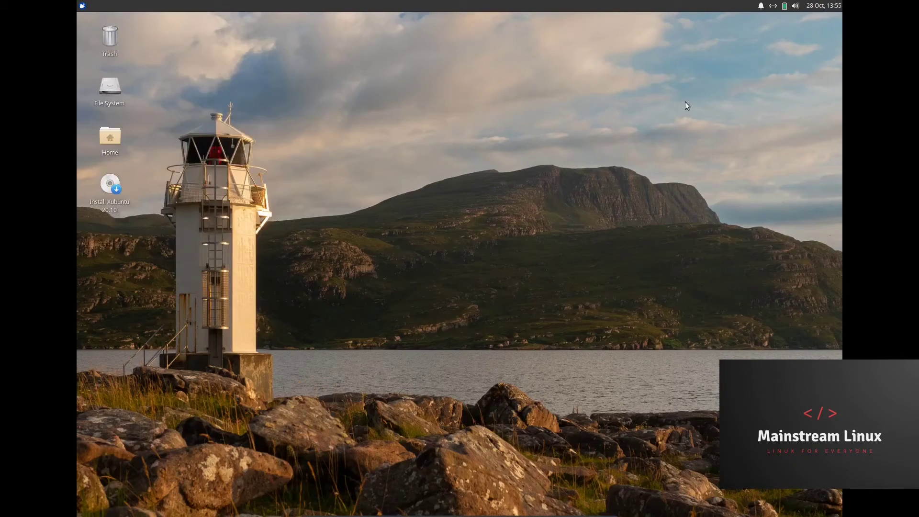
click(784, 6)
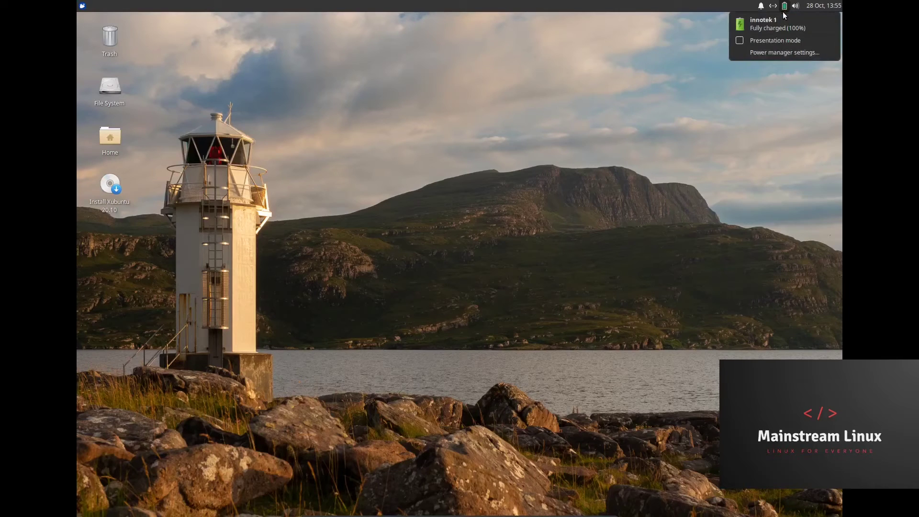
click(711, 139)
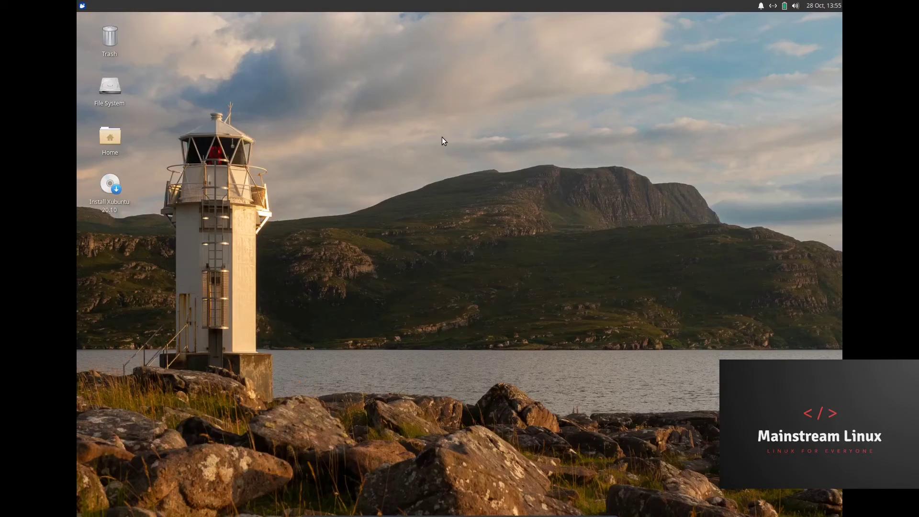
Browse the root File System and the xubuntu home folder in Thunar
double_click(115, 87)
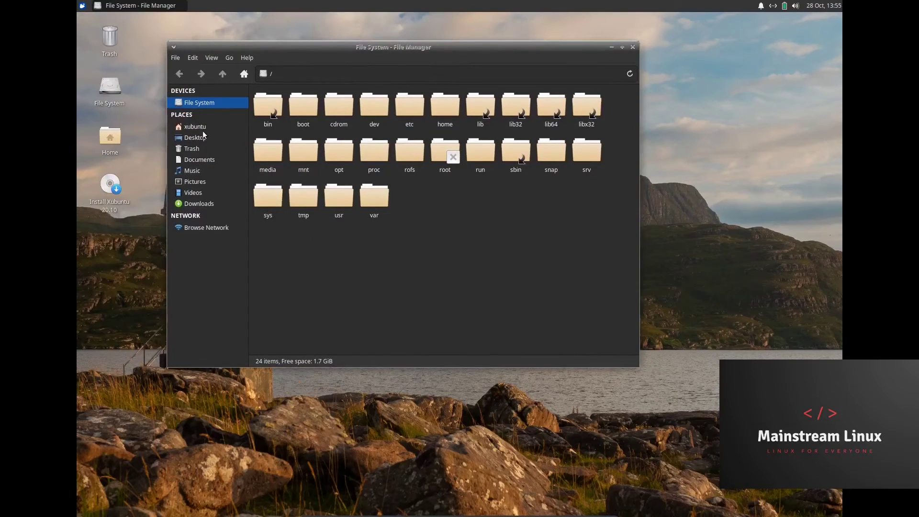
click(201, 128)
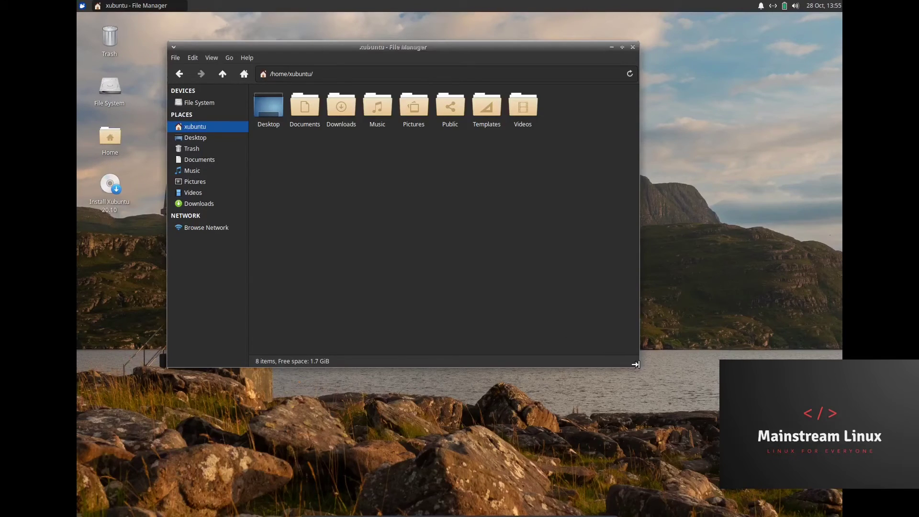
click(195, 104)
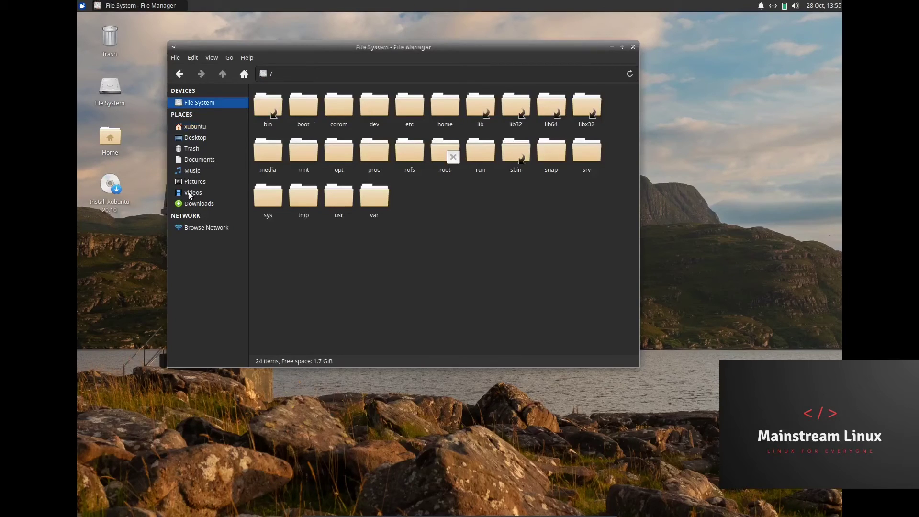
Move the Videos bookmark just below Documents and close Thunar
drag(190, 196, 197, 165)
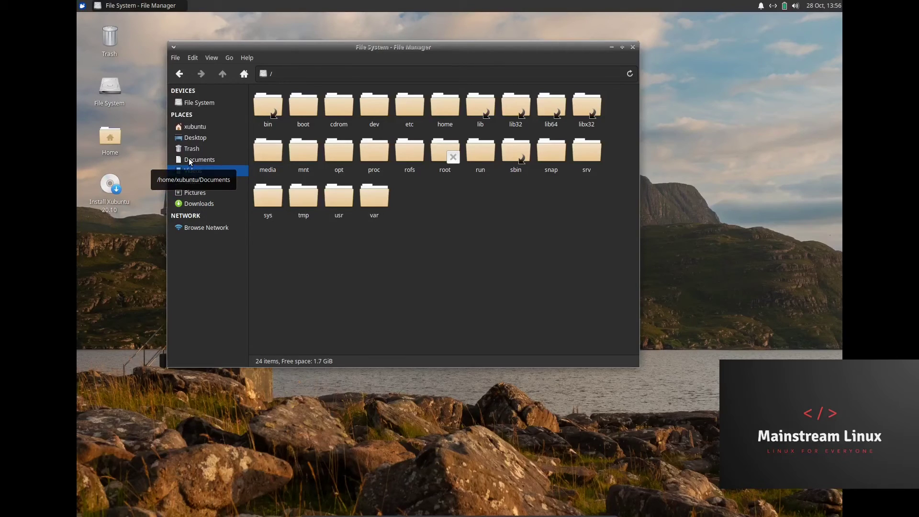
click(632, 47)
right_click(436, 6)
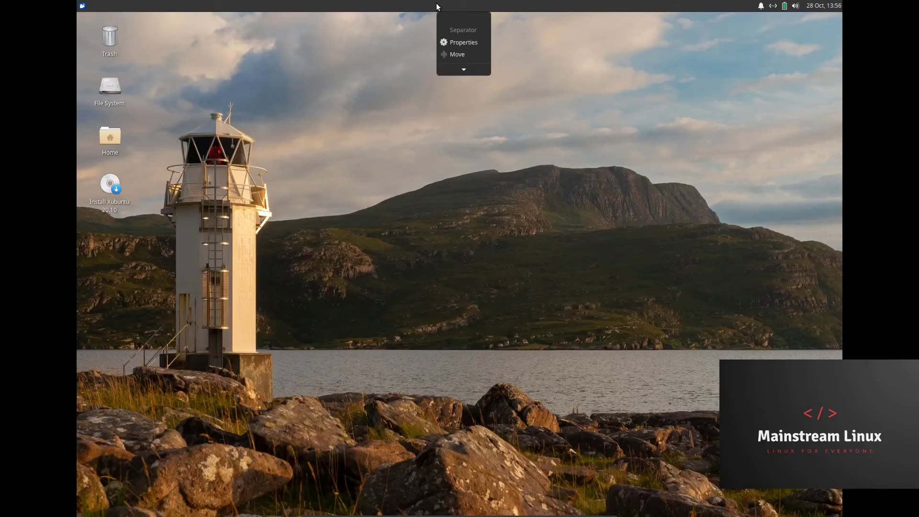
click(318, 84)
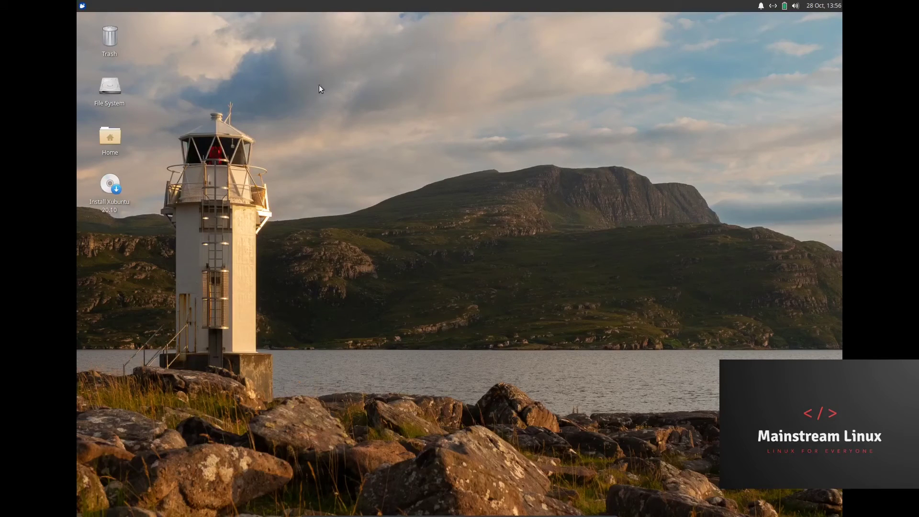
click(83, 6)
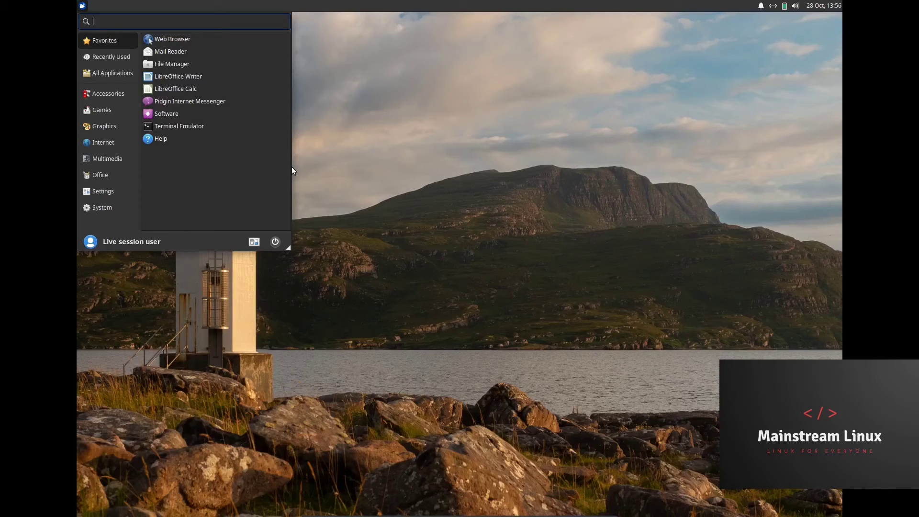
click(110, 94)
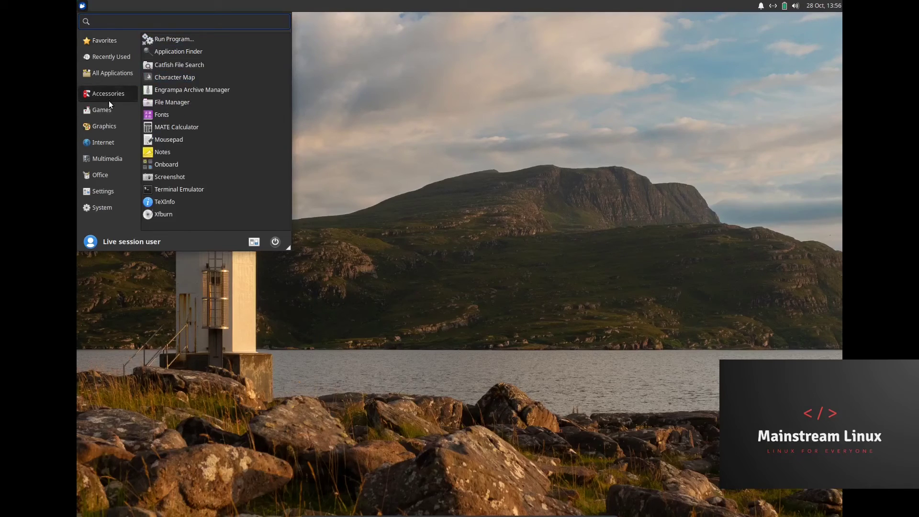
click(103, 111)
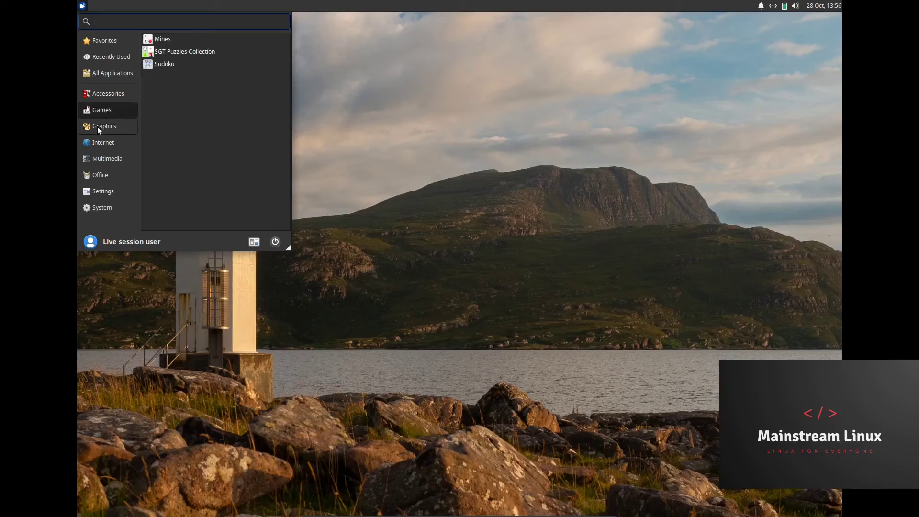
click(97, 126)
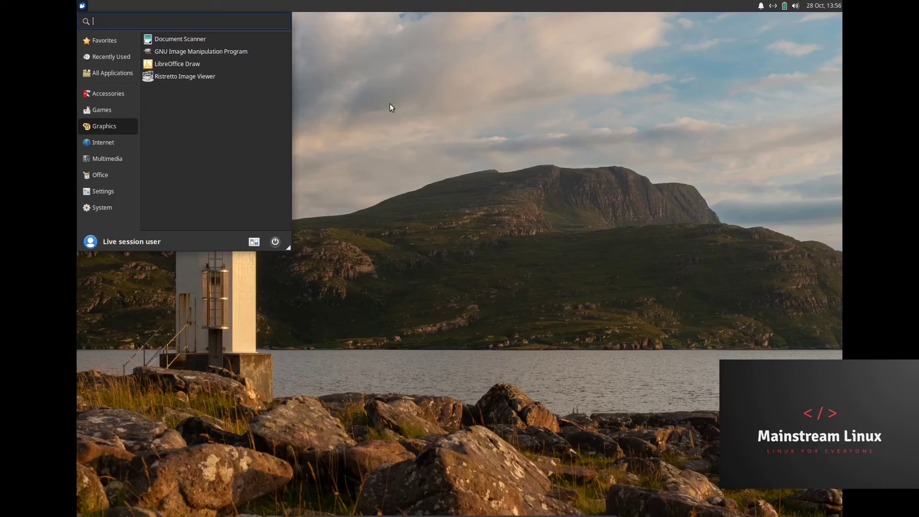
click(402, 105)
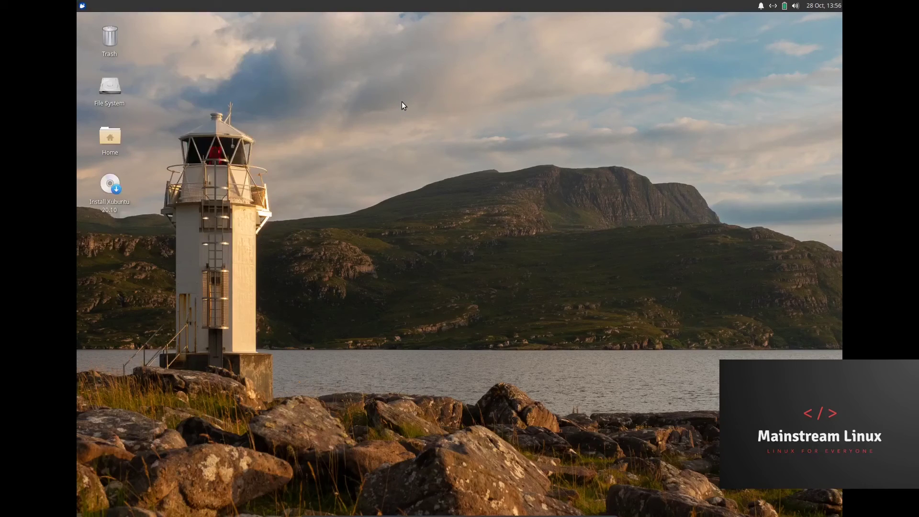